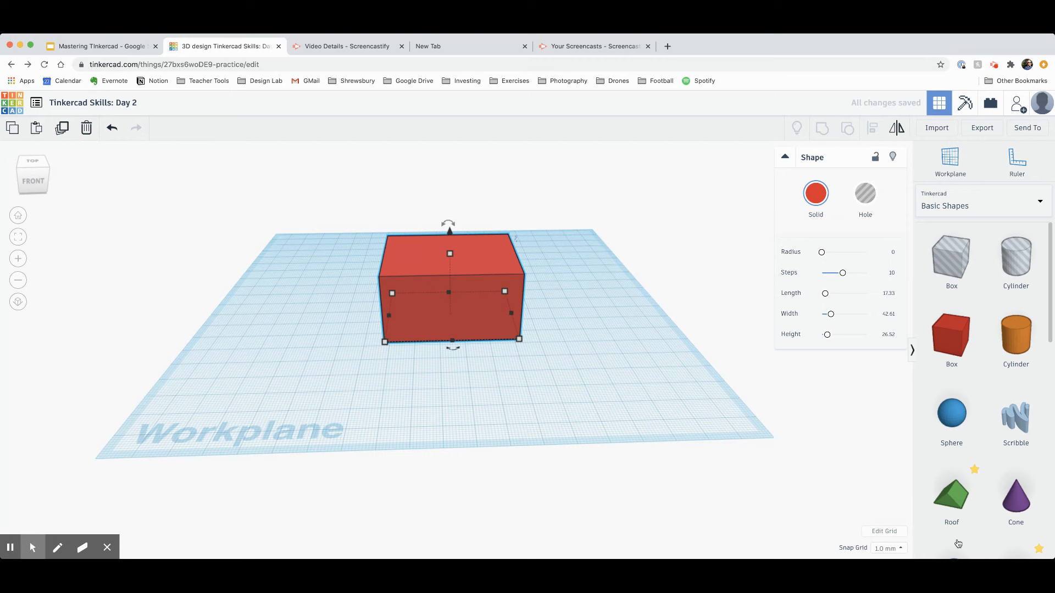
Step: Place a green Roof beside the red box, then select the box and the roof to inspect them
drag(955, 500, 581, 310)
click(542, 404)
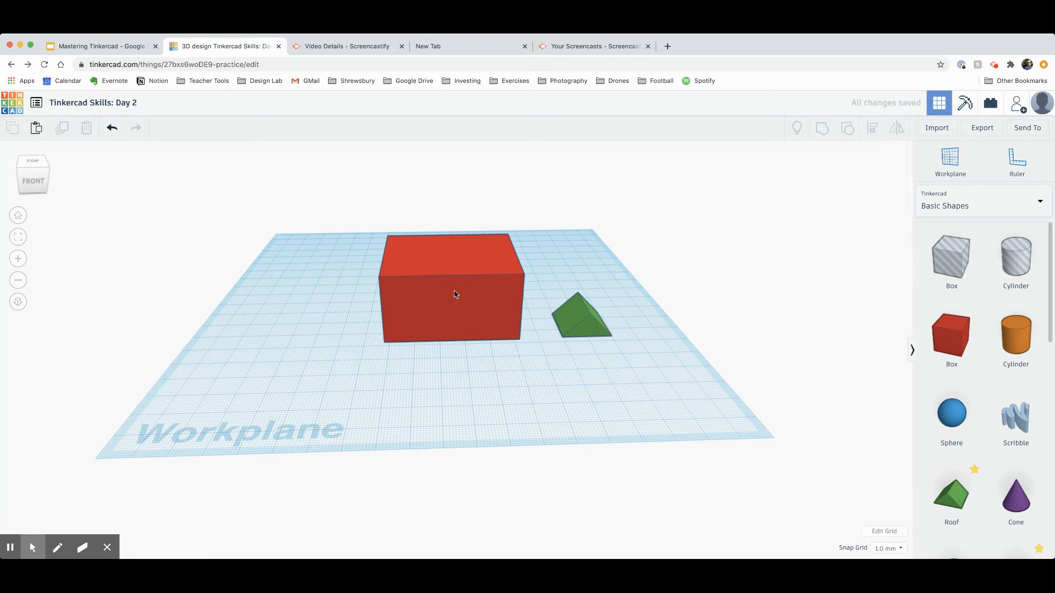
click(455, 294)
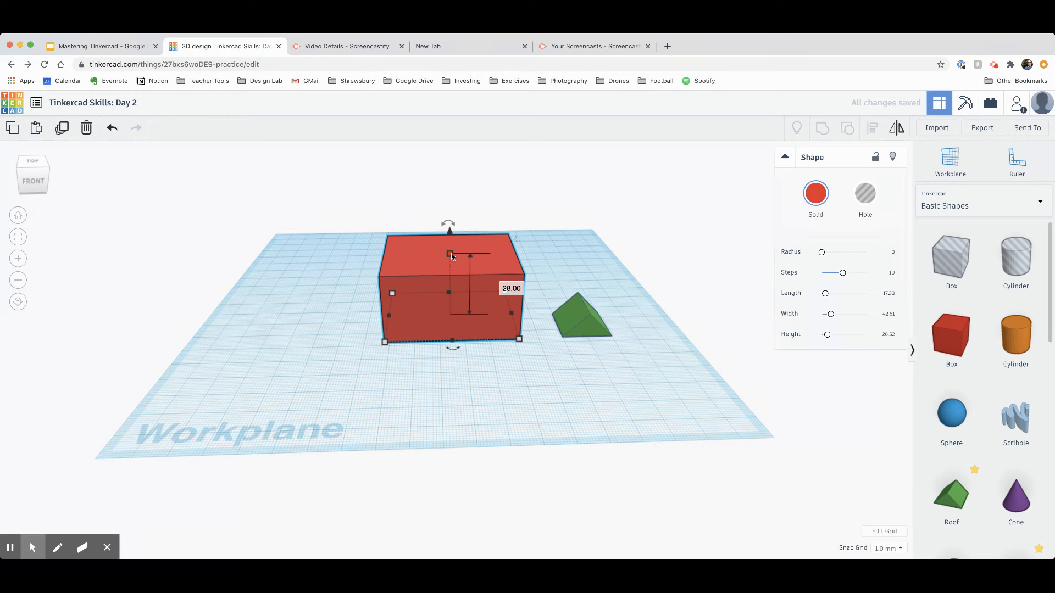
click(586, 317)
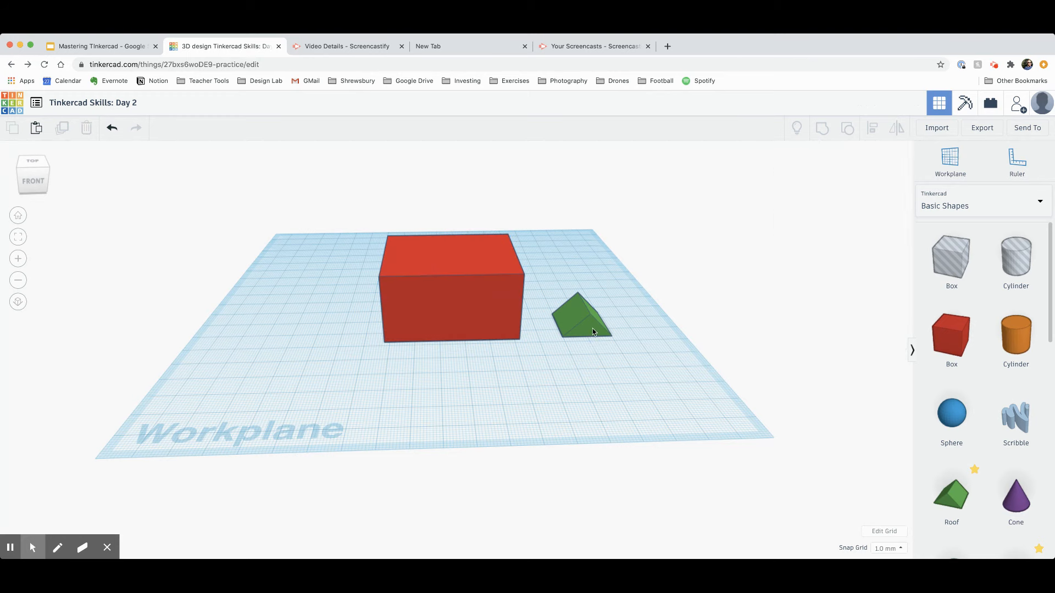
Step: Raise the roof to 28, stretch it over the red box, then delete it
drag(587, 284, 592, 243)
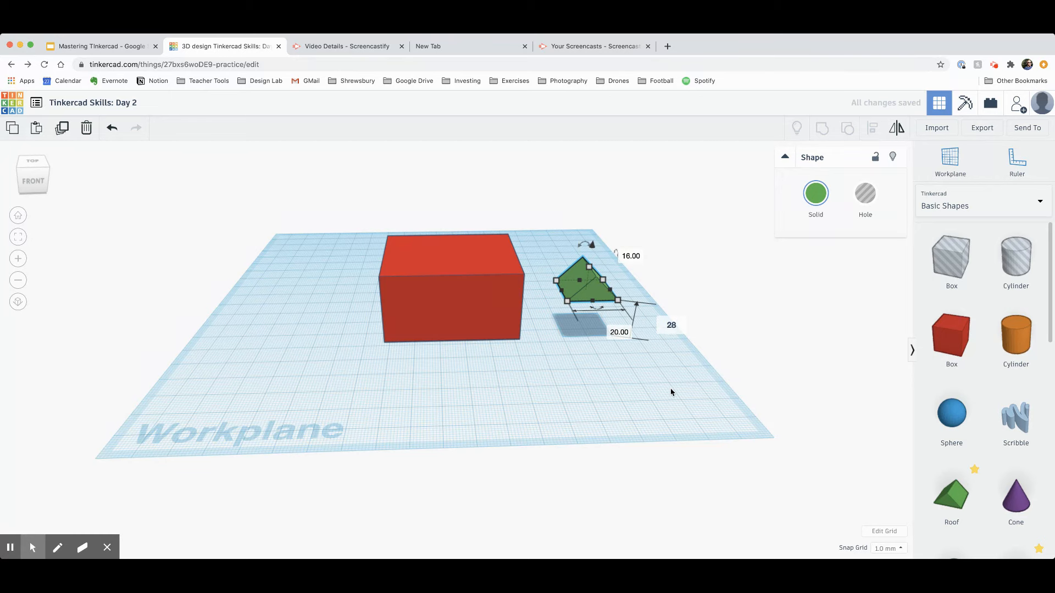
key(Return)
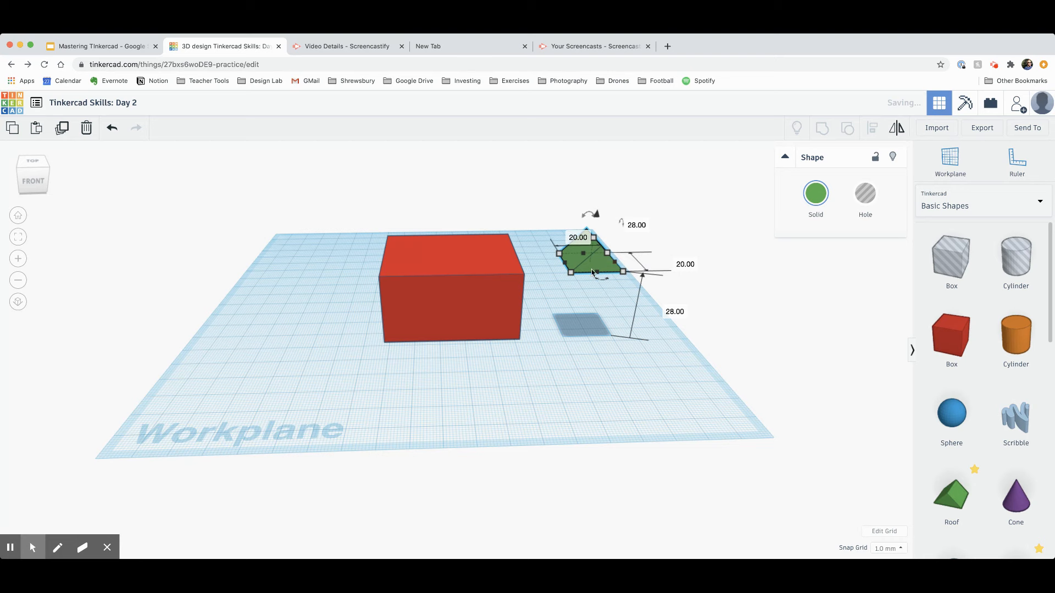
drag(593, 272, 402, 268)
right_drag(480, 395, 444, 282)
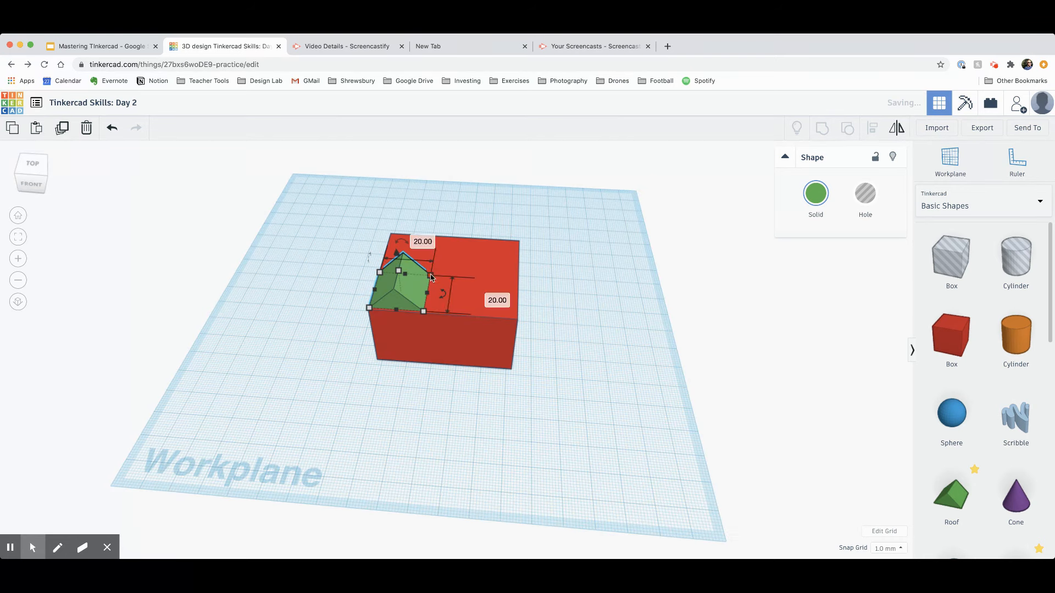
drag(431, 276, 521, 242)
right_drag(544, 435, 567, 361)
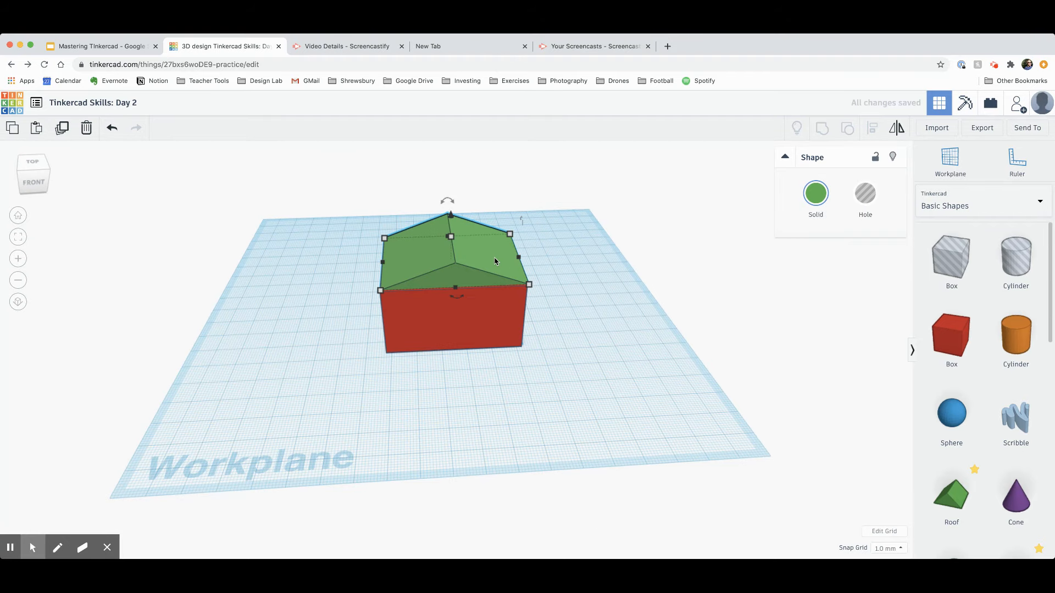
key(Delete)
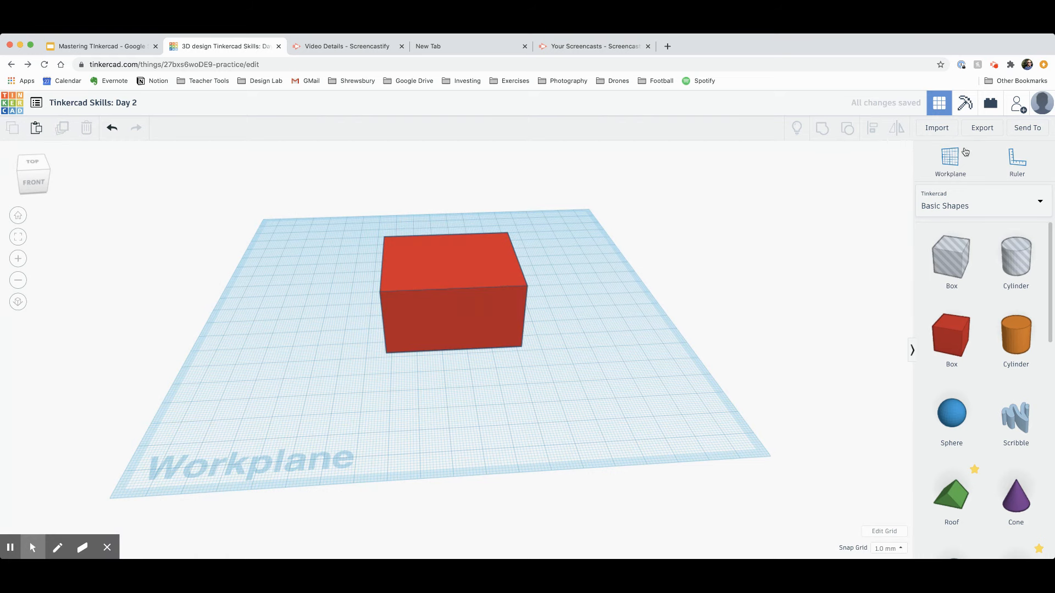
Step: Set a workplane on the red box's top face
click(952, 167)
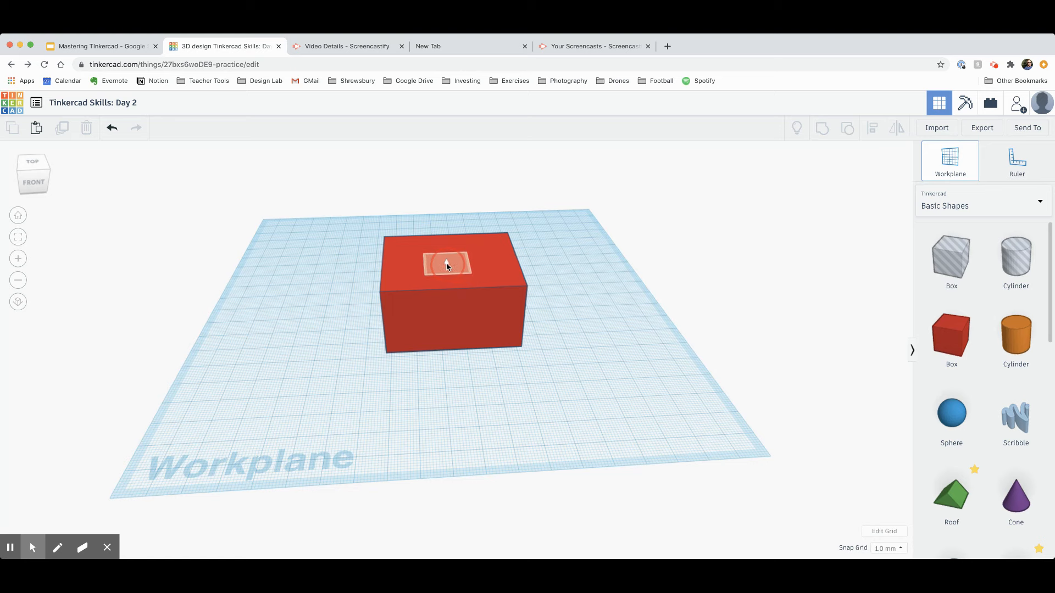
click(449, 267)
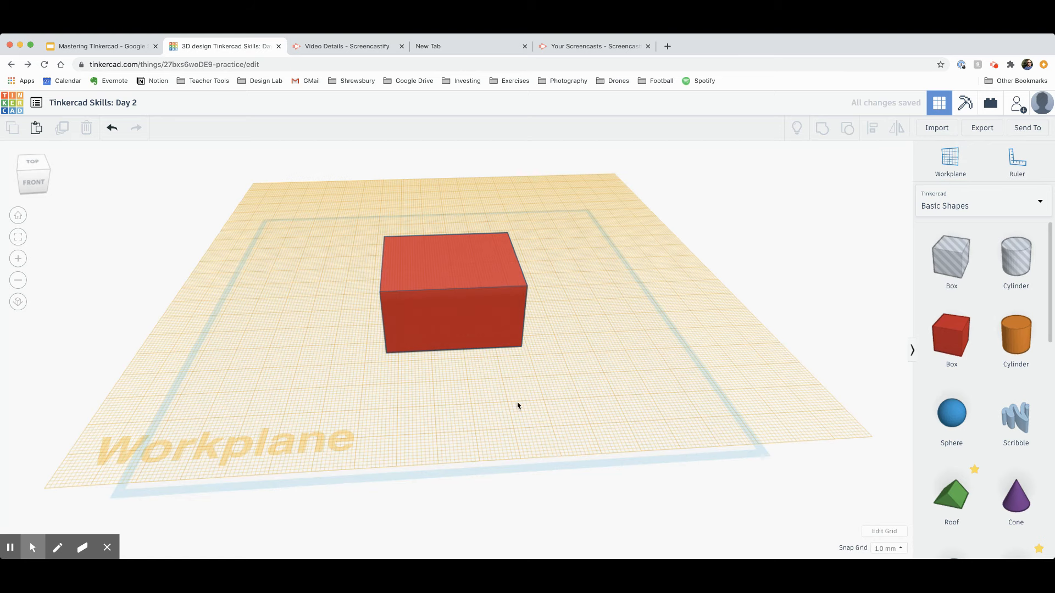
mouse_move(547, 479)
right_down()
mouse_move(536, 438)
mouse_move(536, 491)
right_up()
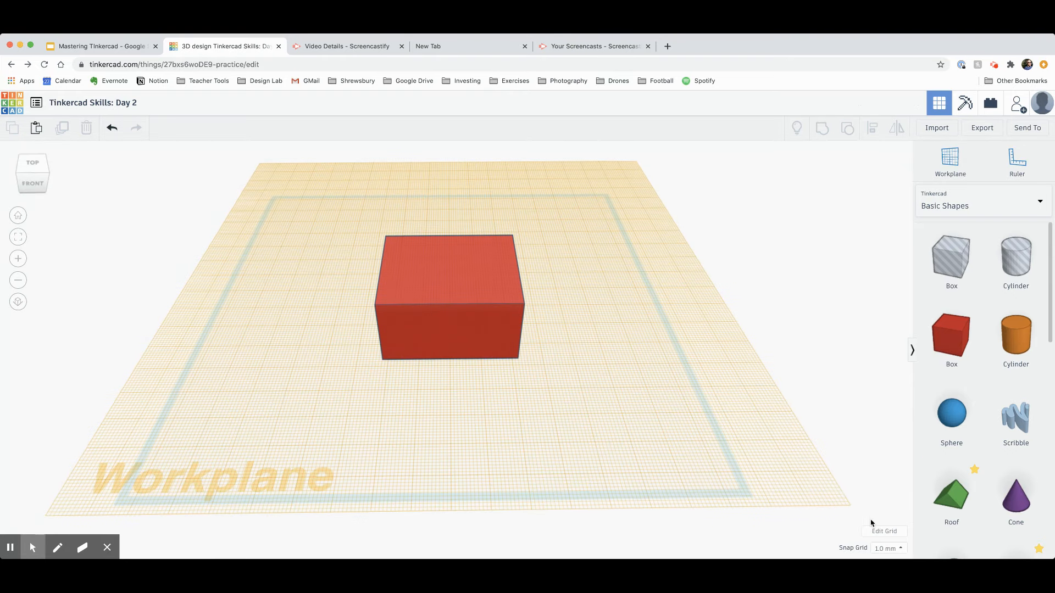
Step: Drop a new green roof onto the box and stretch it to 56 by 46
drag(954, 506, 412, 240)
mouse_move(829, 349)
right_down()
mouse_move(826, 324)
mouse_move(825, 368)
right_up()
drag(435, 255, 524, 286)
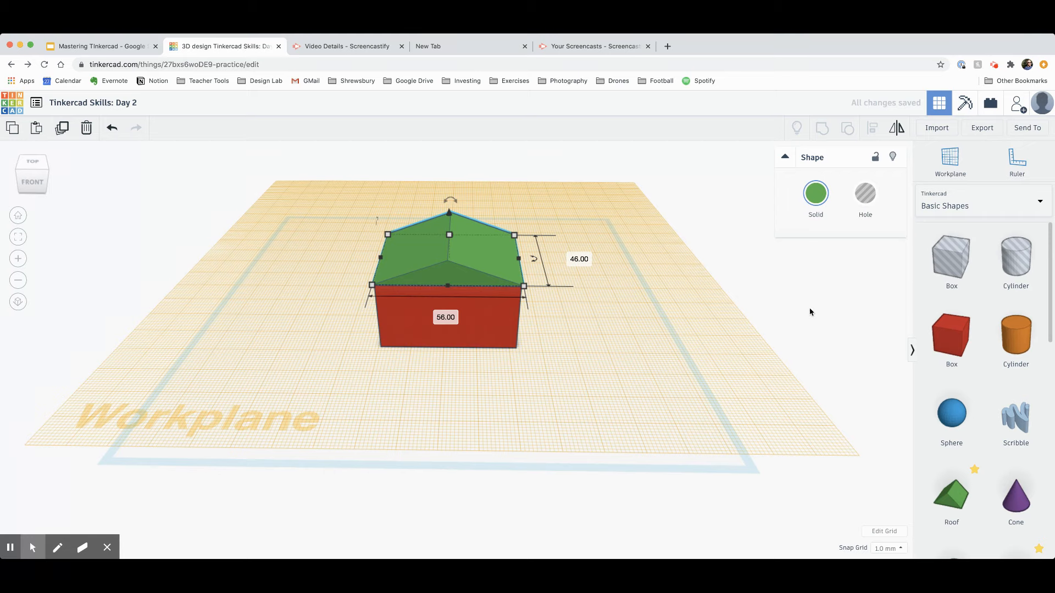
Step: Reset to the default grid, then place a new workplane on the house's front wall
right_drag(810, 312, 819, 285)
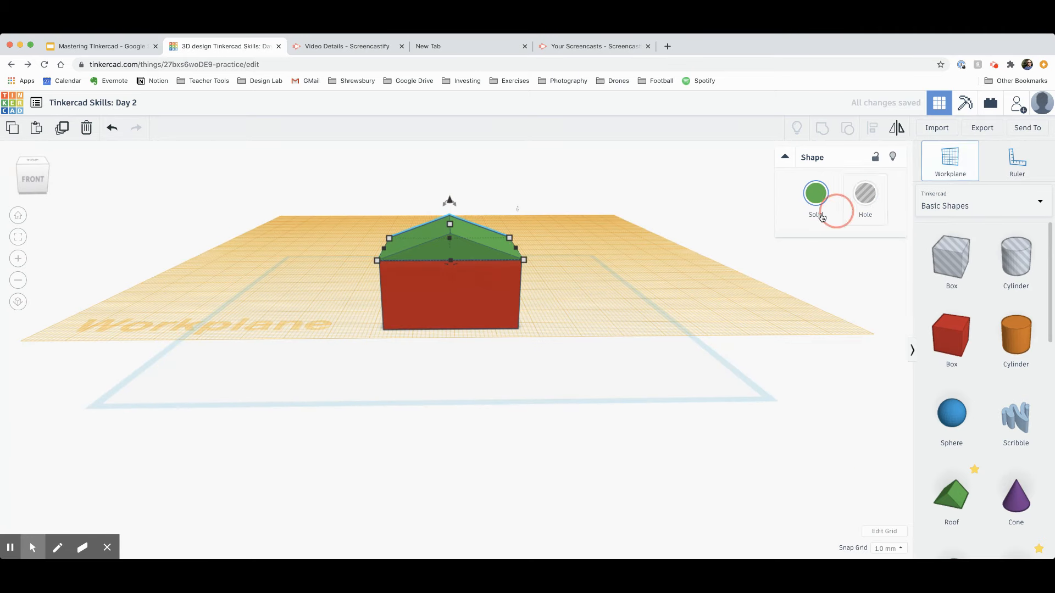
click(683, 201)
right_drag(590, 324, 1052, 384)
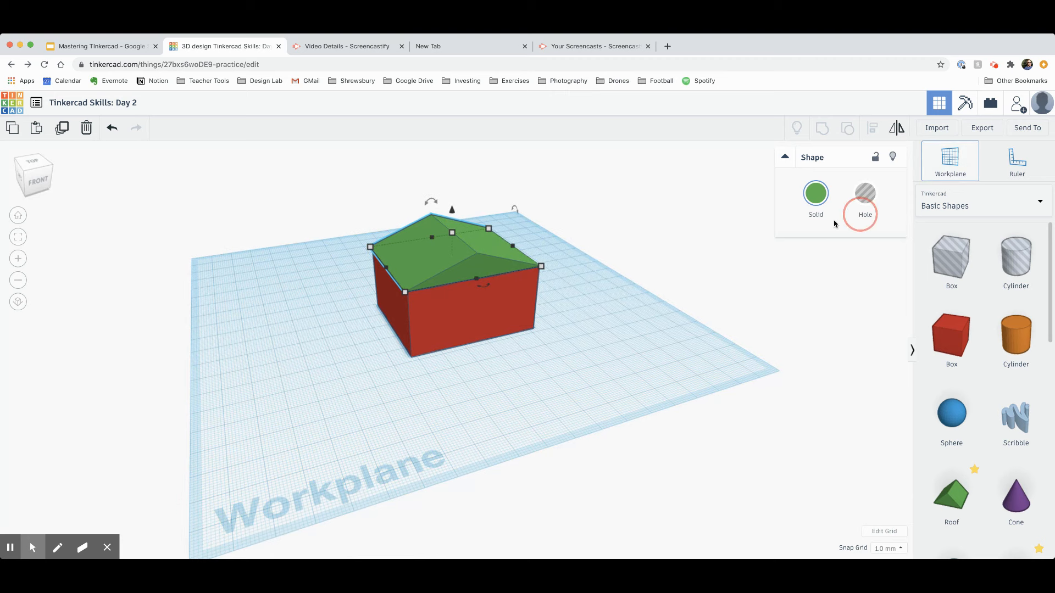
click(486, 332)
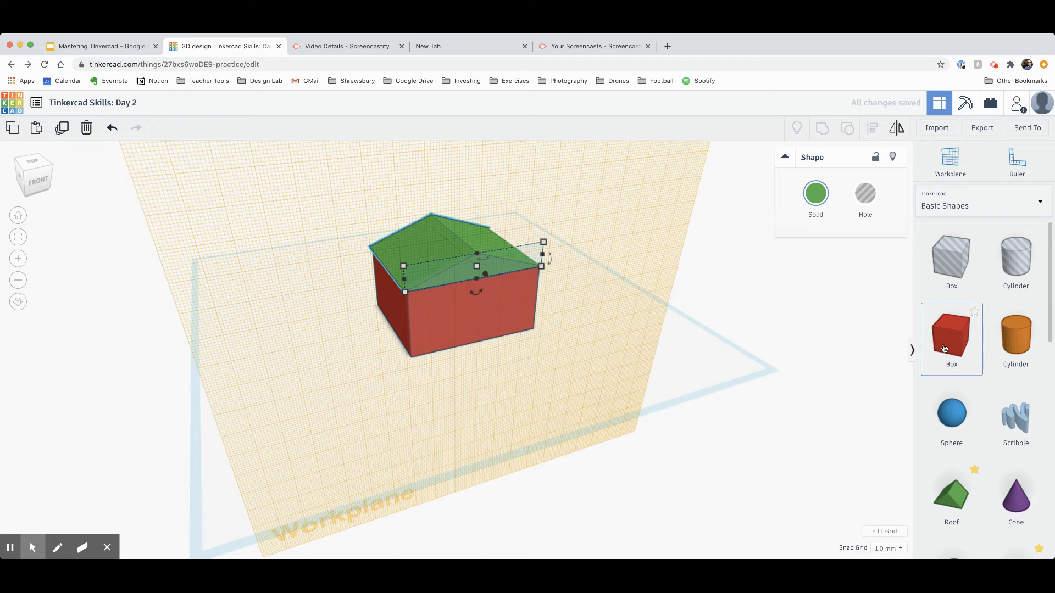
Step: Add a test box on the front-wall workplane, then delete it with the trash icon
drag(943, 349, 496, 328)
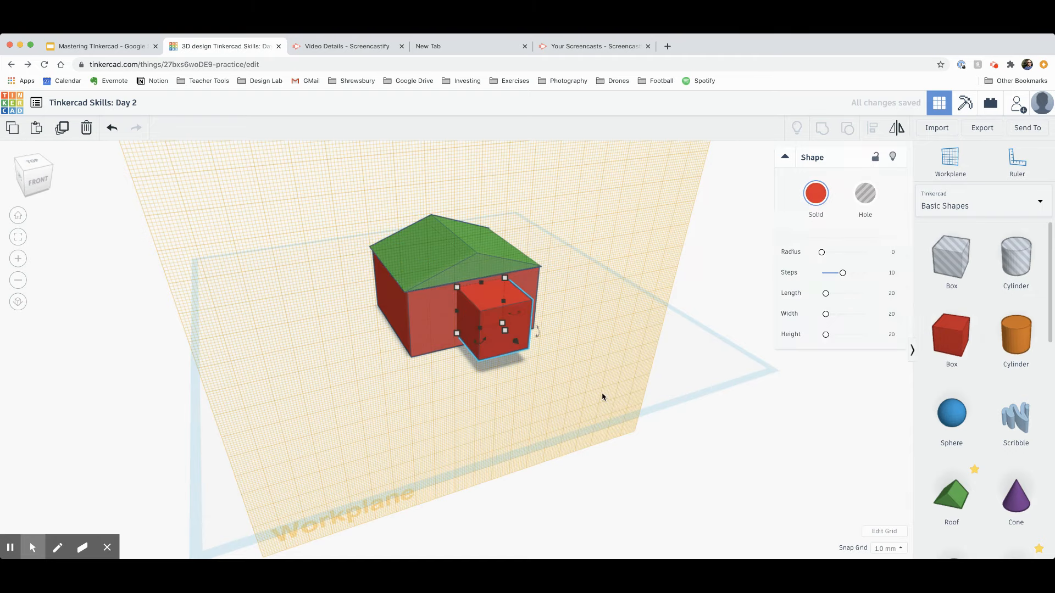
click(657, 431)
right_drag(611, 475, 530, 462)
click(484, 313)
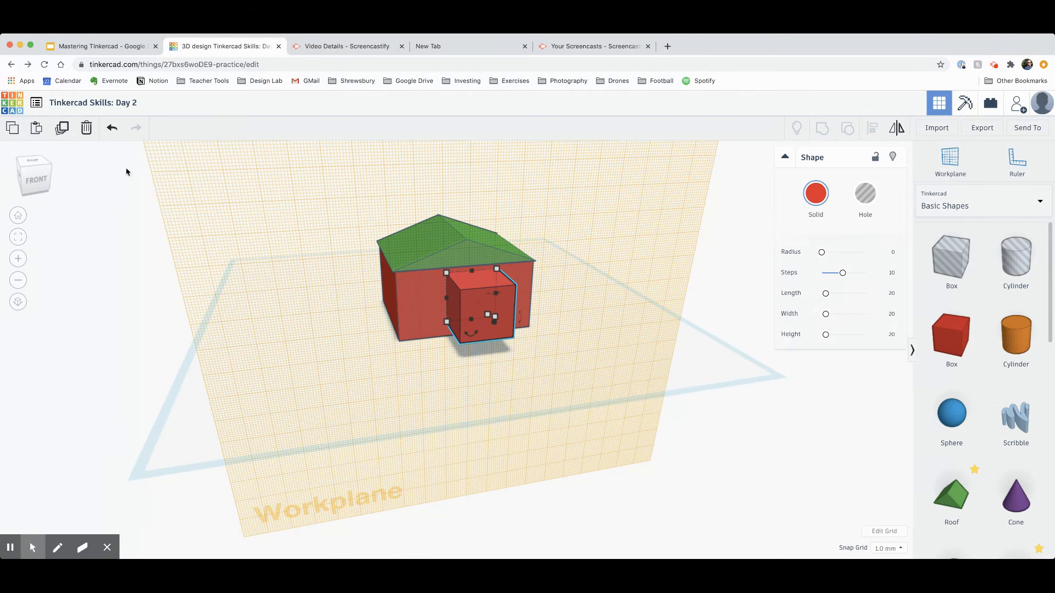
click(90, 135)
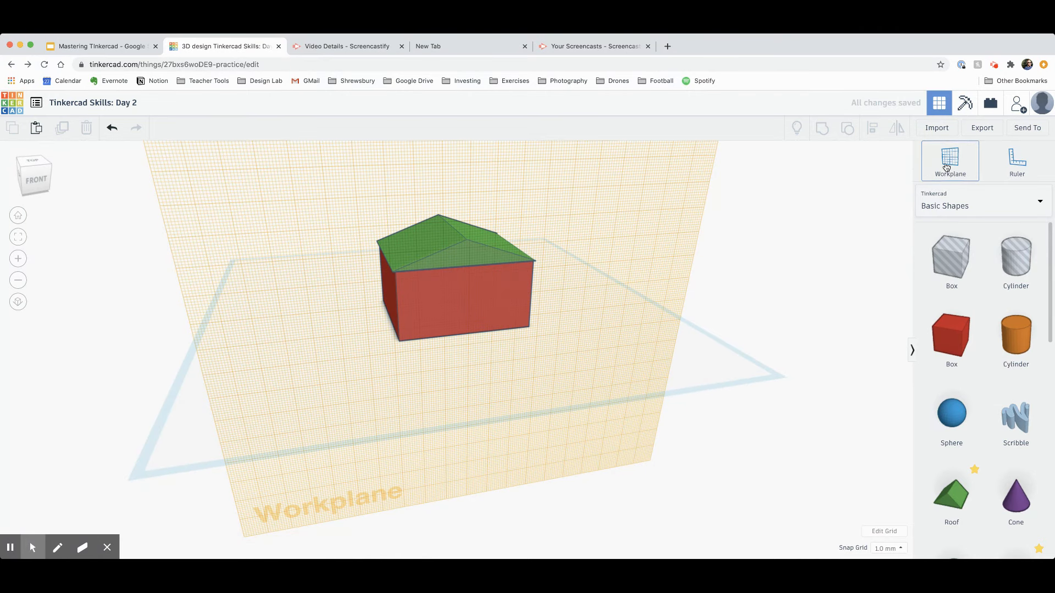
Step: Reset the workplane to the default grid and return to the house design
click(732, 209)
right_drag(646, 375, 655, 359)
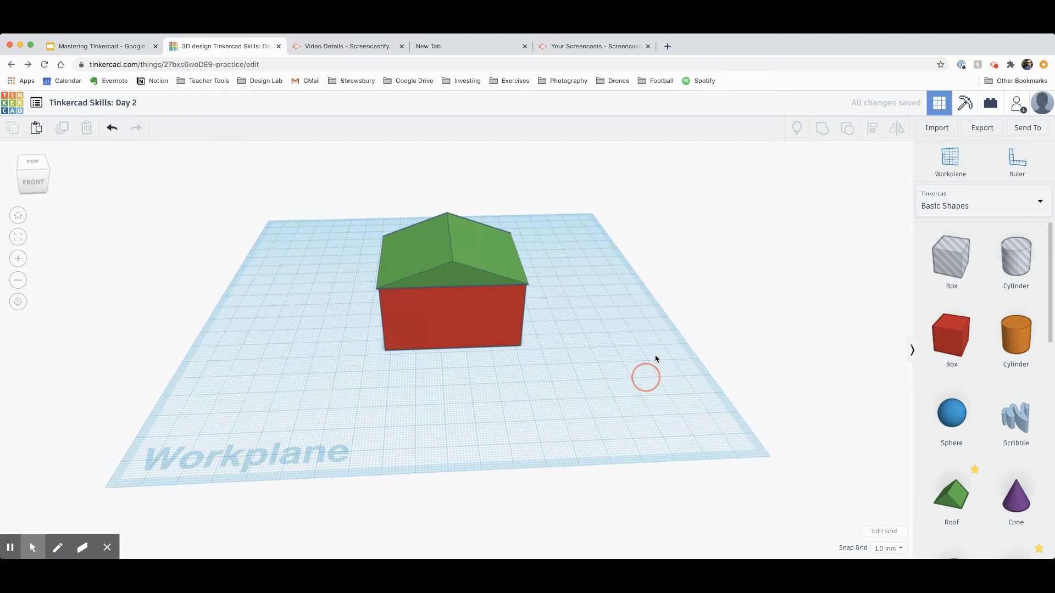
click(107, 49)
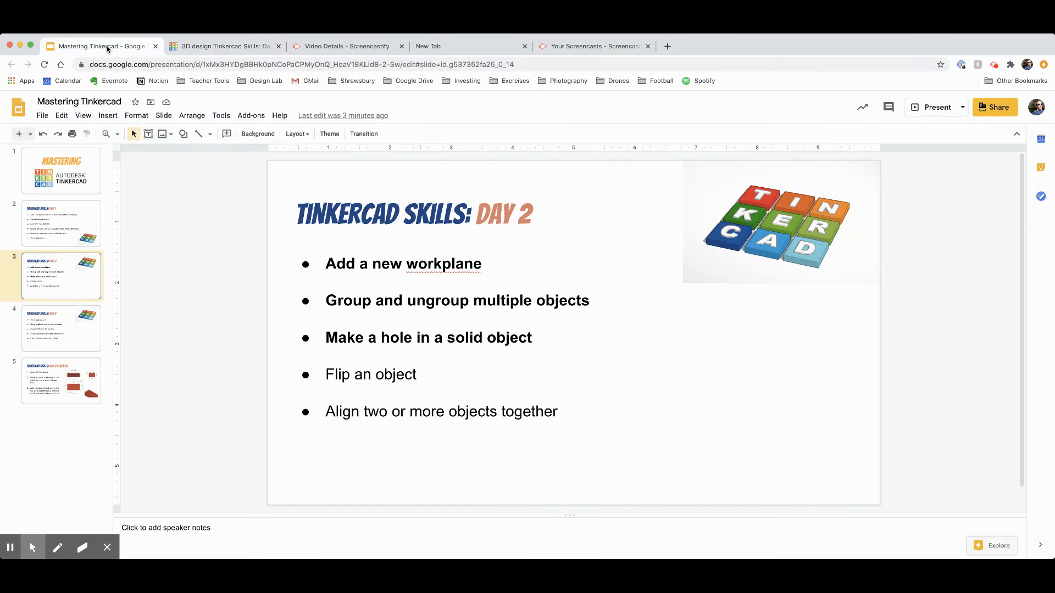
click(237, 47)
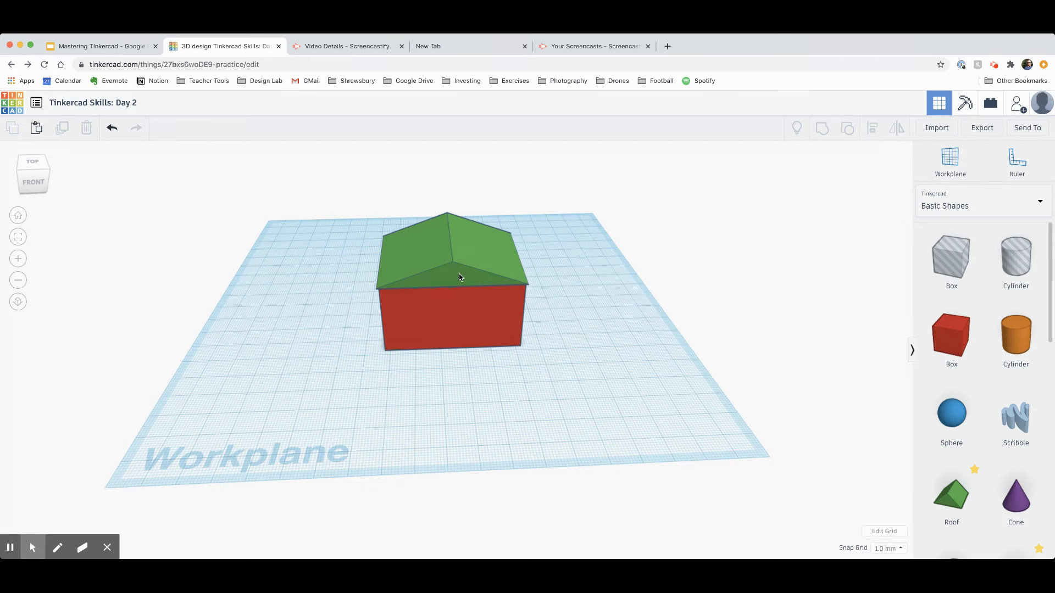
Step: Select the green roof and red box together and group them into a single shape
drag(528, 259, 623, 235)
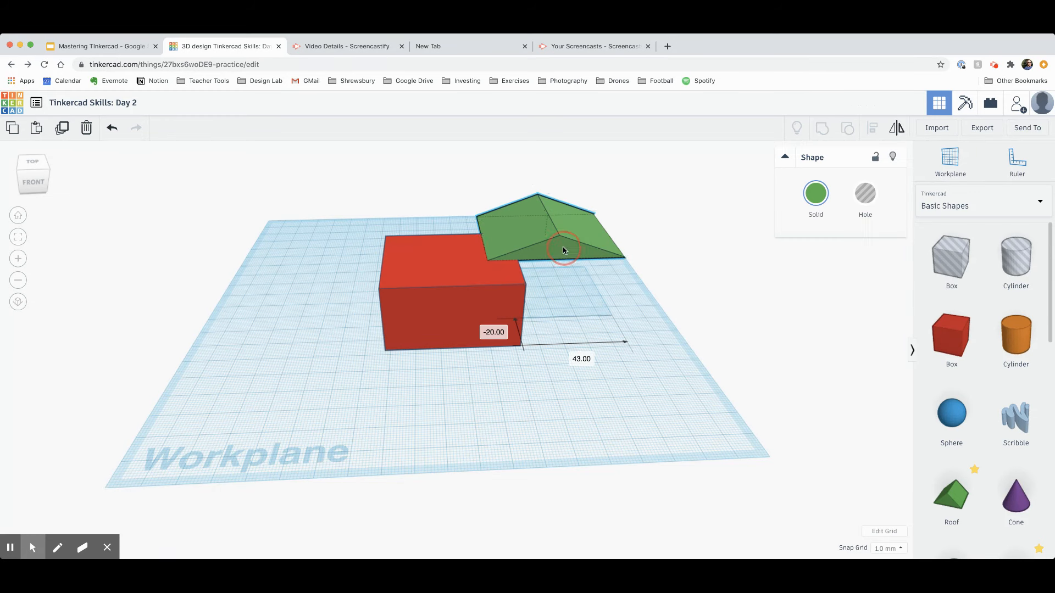
click(112, 128)
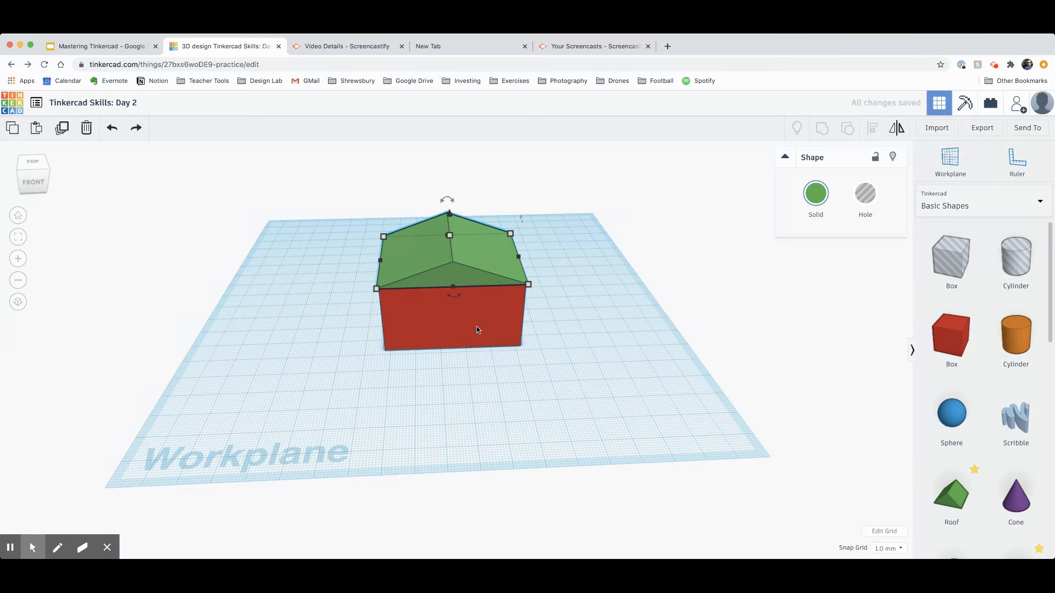
shift+click(484, 340)
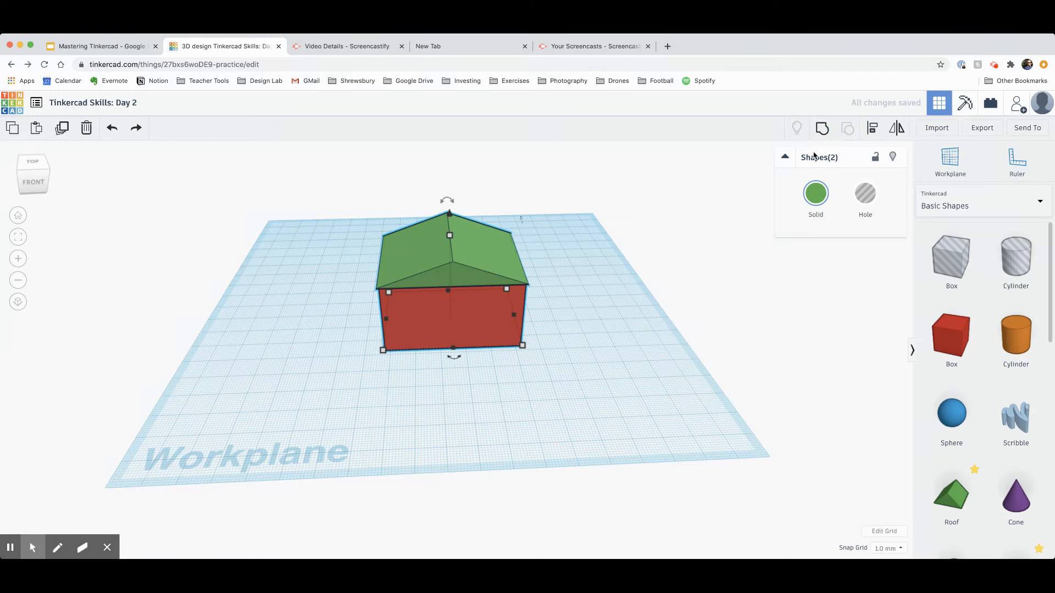
click(823, 131)
click(823, 129)
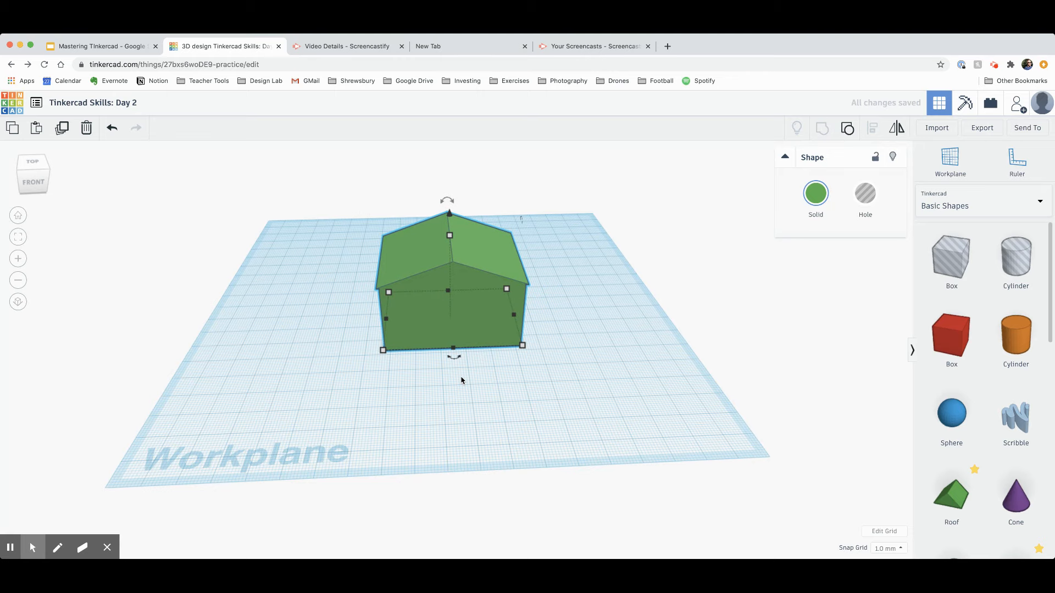
click(435, 384)
right_drag(440, 383, 483, 342)
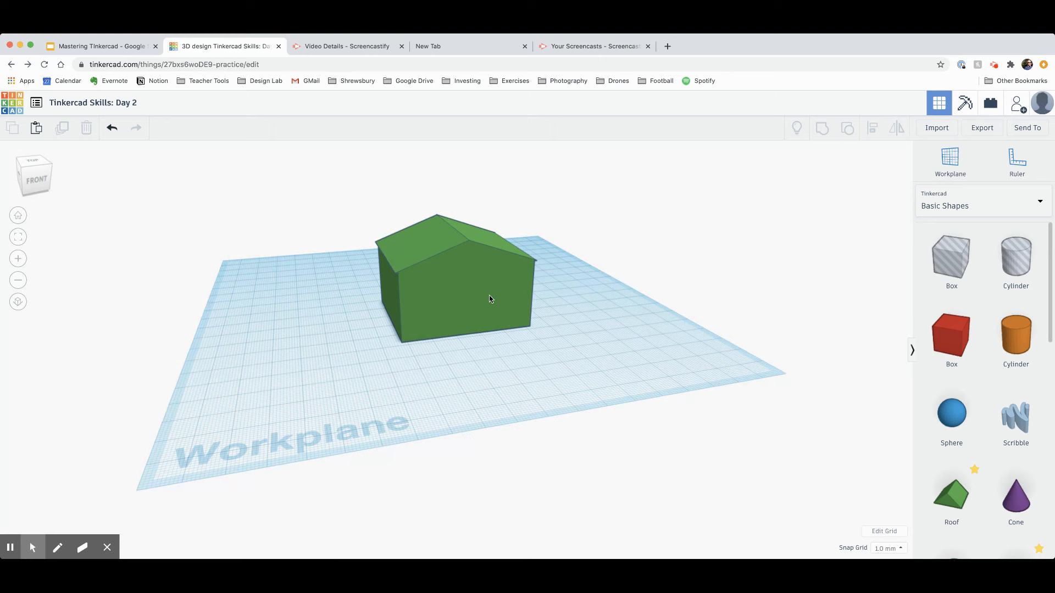
Step: Turn on Multicolor for the grouped house so it shows red walls and a green roof
click(490, 299)
click(816, 193)
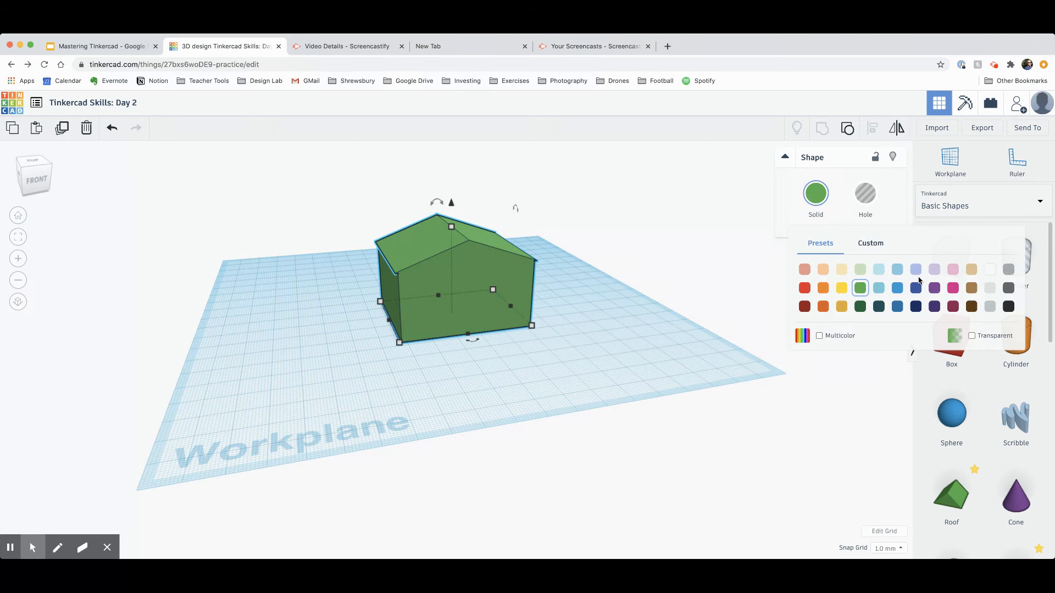
click(899, 290)
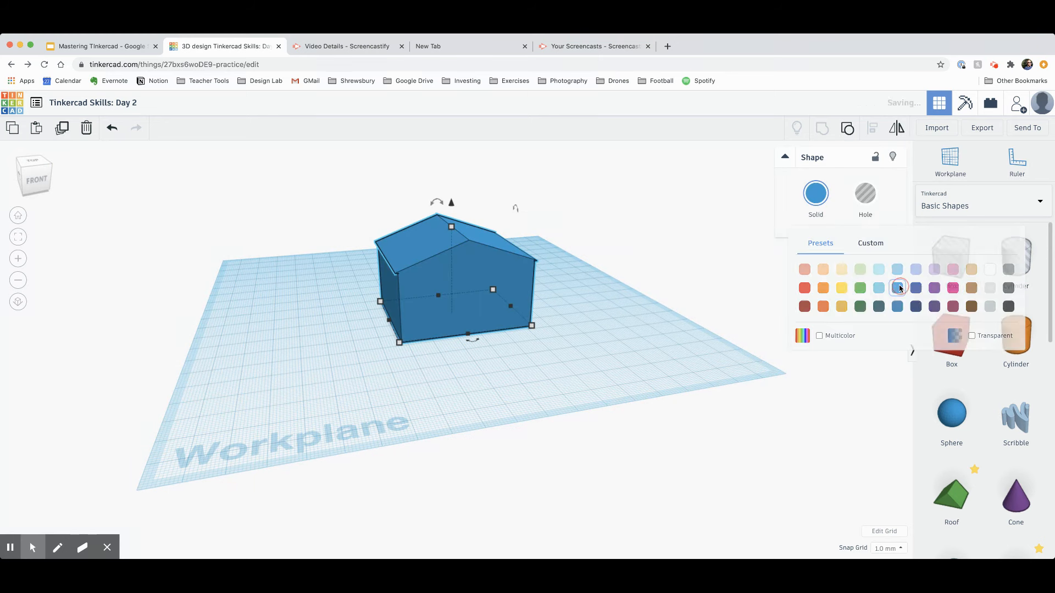
click(816, 196)
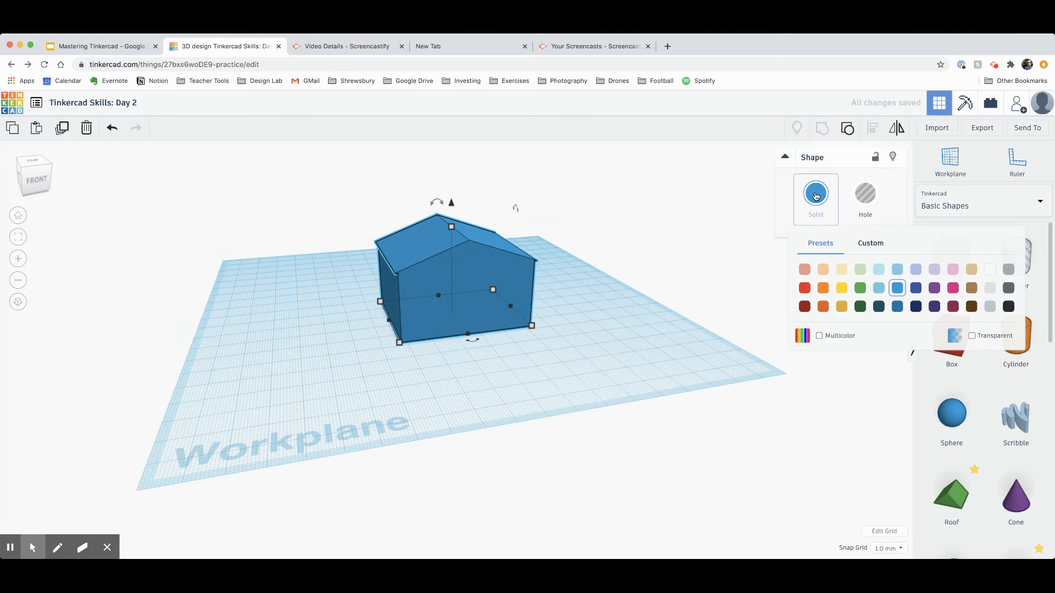
click(819, 336)
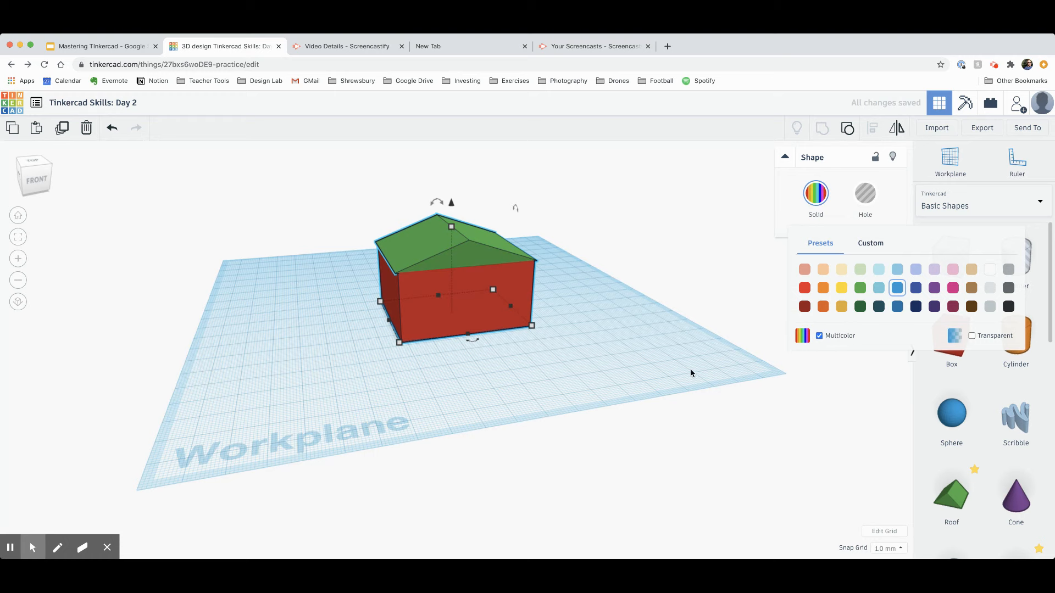
click(537, 346)
mouse_move(537, 347)
right_down()
mouse_move(430, 363)
mouse_move(547, 360)
right_up()
Step: Ungroup the house into a separate roof and box, lifting the roof off
click(527, 278)
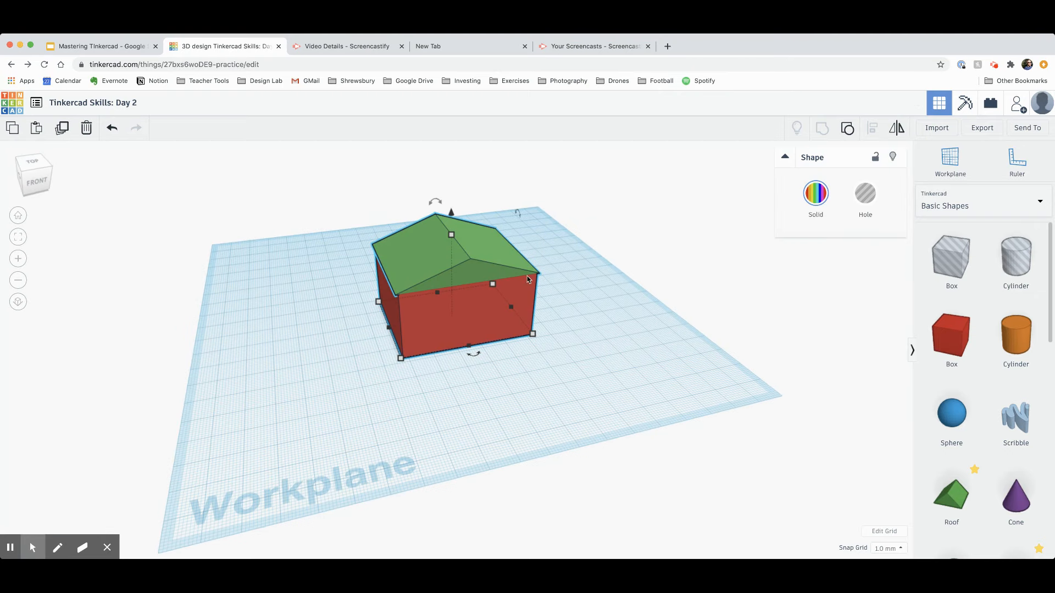
click(848, 129)
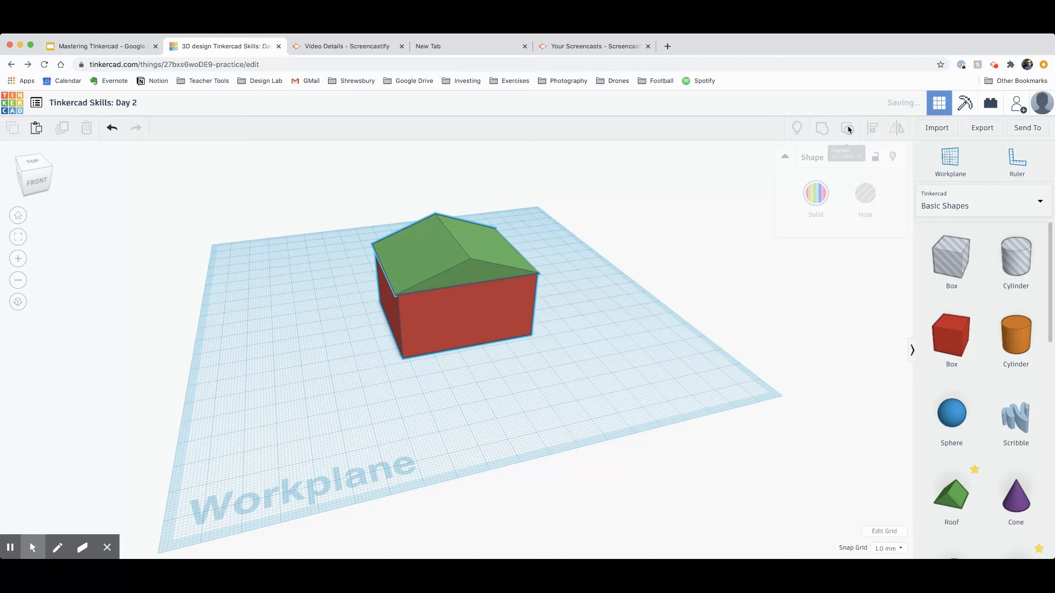
click(582, 331)
drag(503, 264, 466, 262)
click(559, 320)
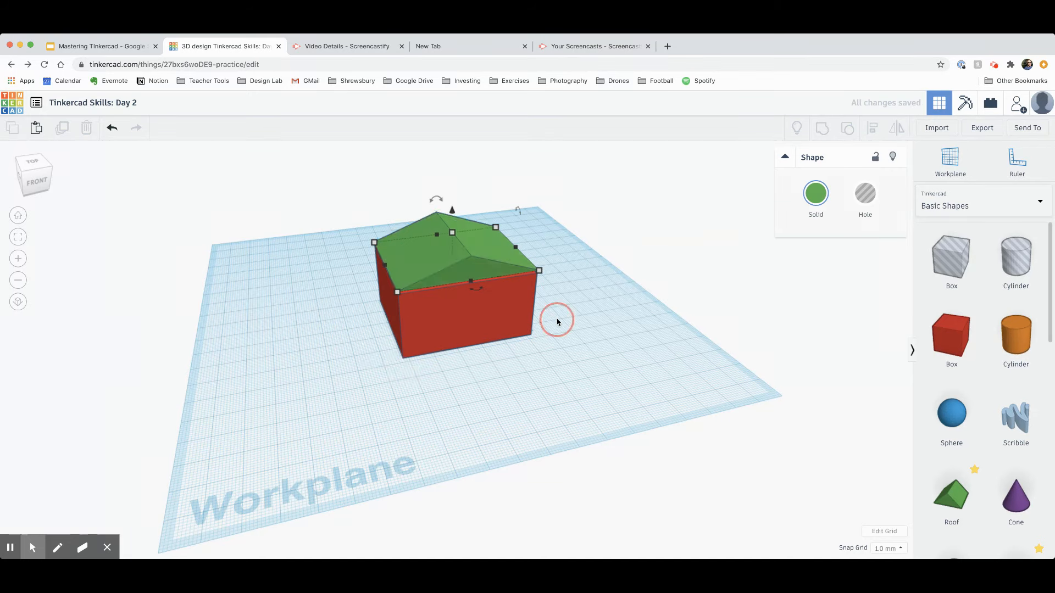
right_drag(558, 320, 864, 393)
Step: Add a sphere and a cylinder and group them with the box and roof
drag(971, 435, 538, 348)
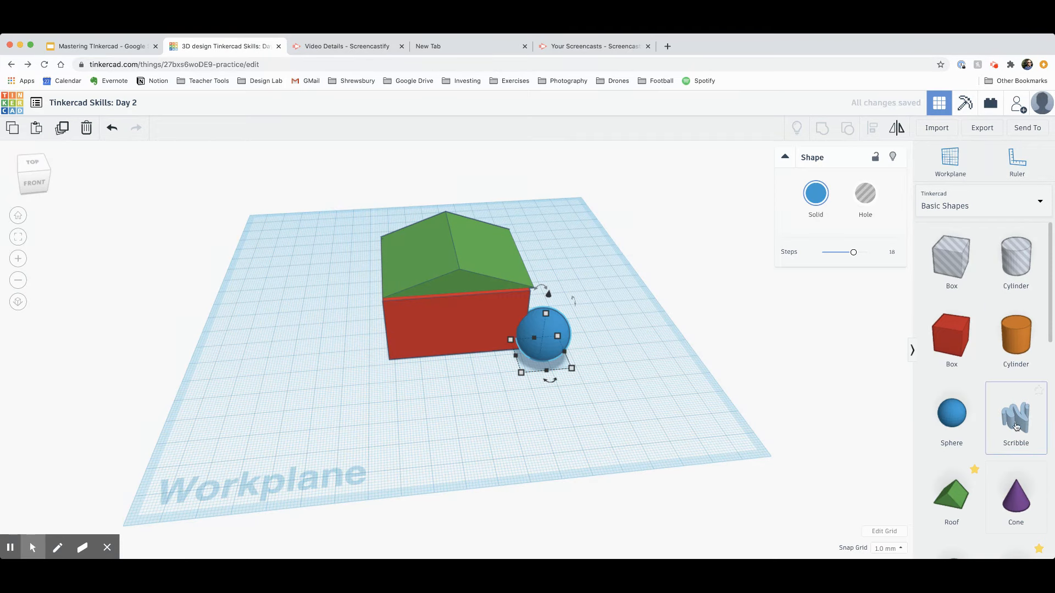
drag(1016, 341, 373, 361)
shift+click(541, 342)
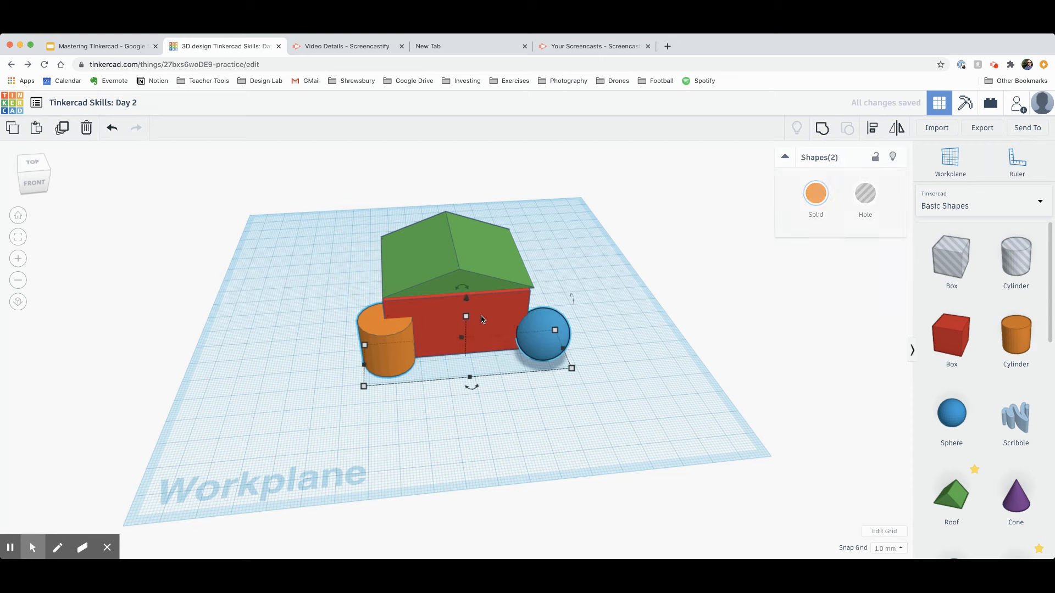
shift+click(517, 318)
shift+click(503, 271)
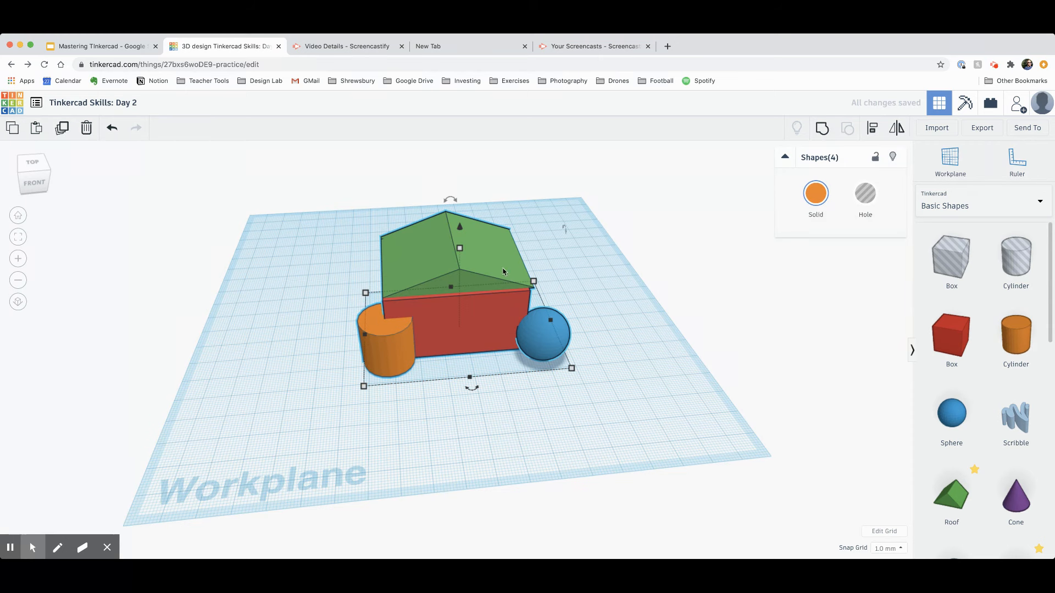
click(823, 130)
click(593, 327)
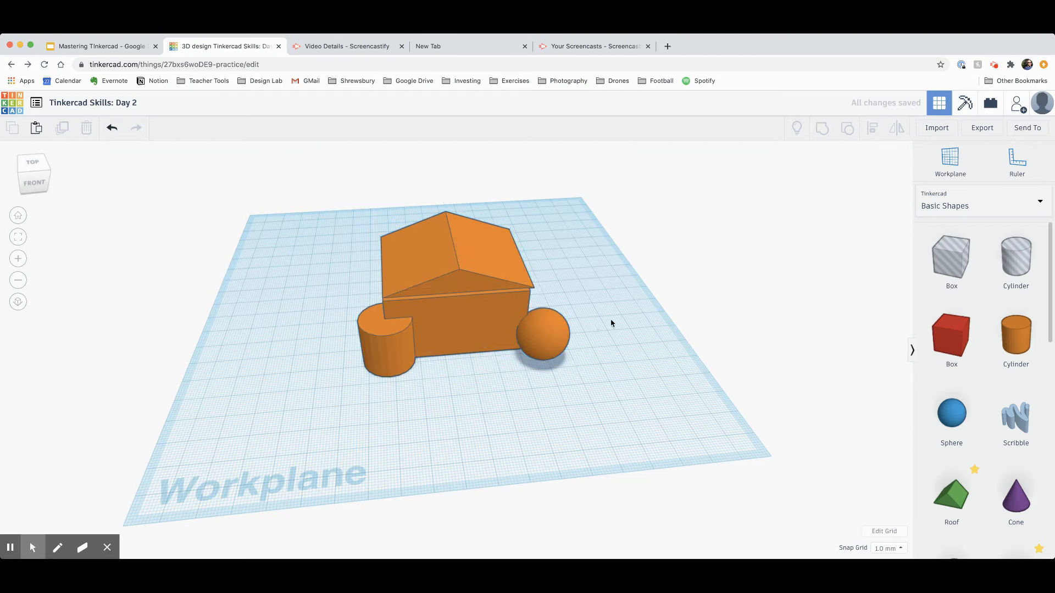
right_drag(610, 323, 579, 346)
drag(540, 374, 538, 351)
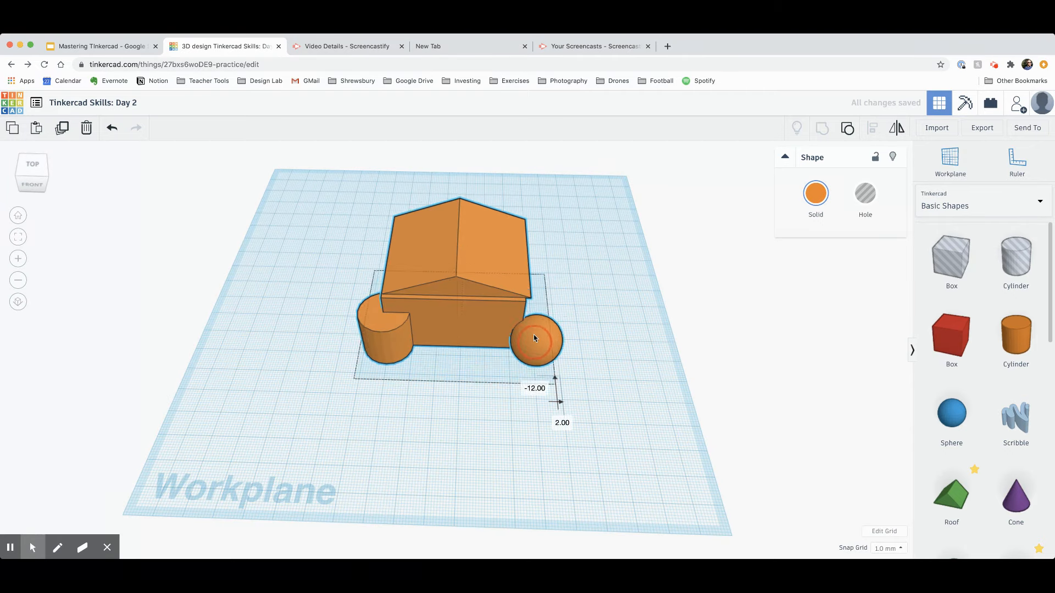
Step: Ungroup the four shapes and delete the blue sphere and orange cylinder
click(852, 132)
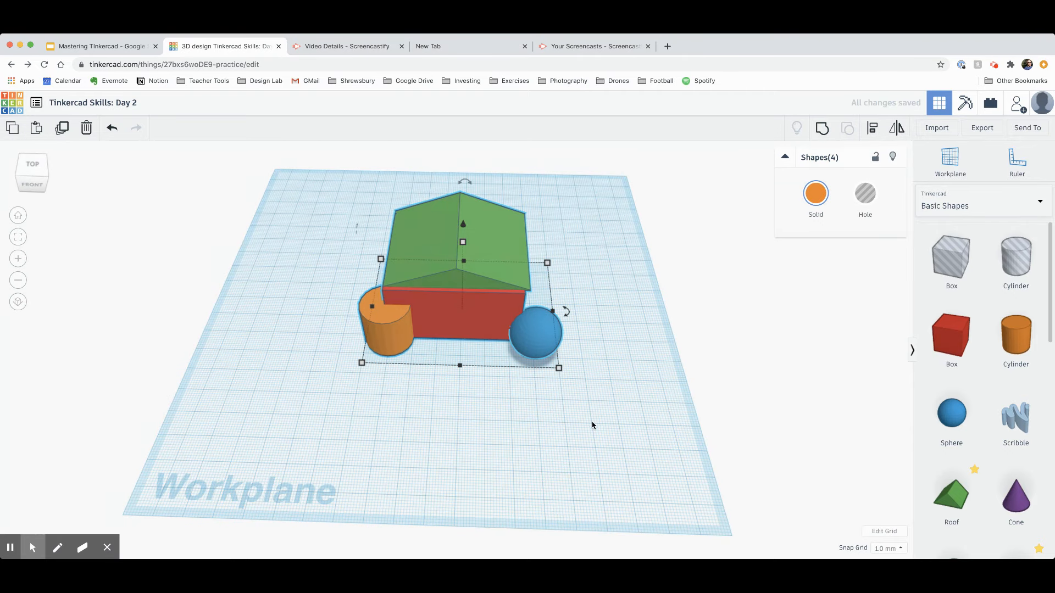
click(632, 351)
click(537, 336)
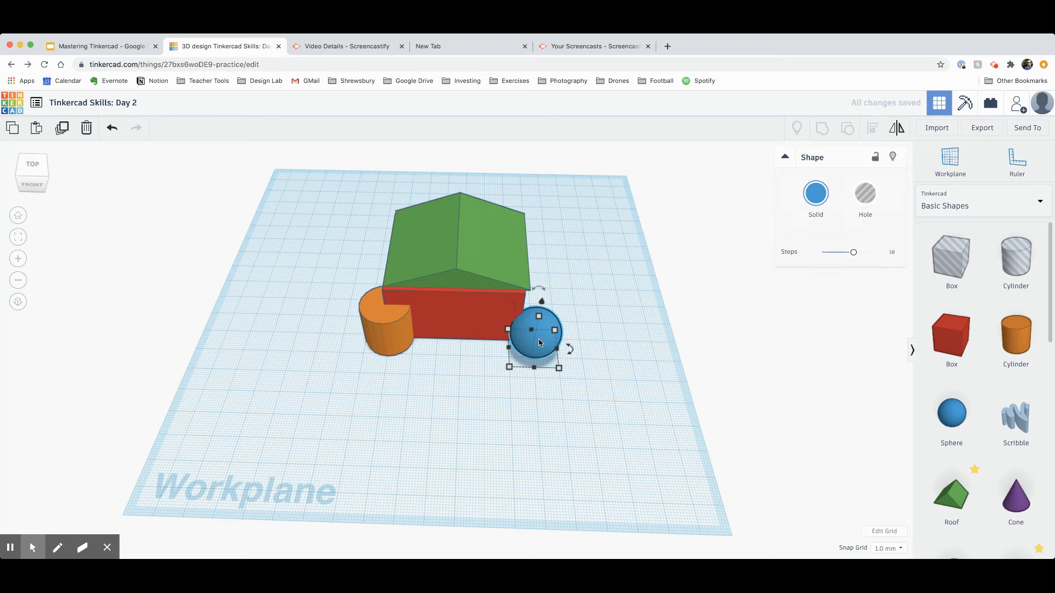
key(Delete)
click(404, 337)
key(Delete)
right_drag(604, 378, 615, 355)
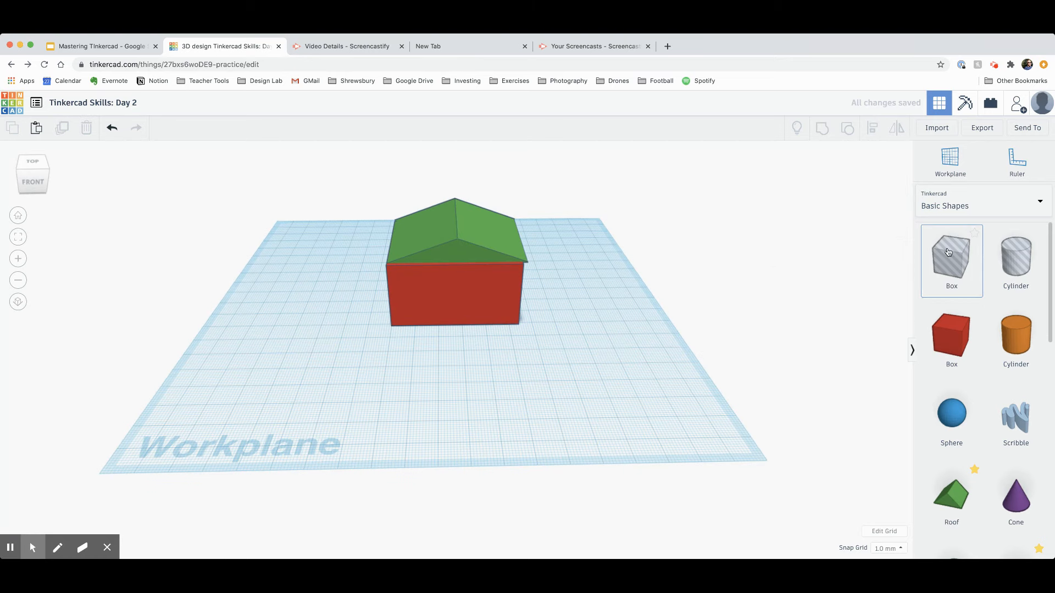
Step: Try a box hole beside the house, delete it, and set a workplane on the front face
drag(955, 262, 577, 364)
key(Delete)
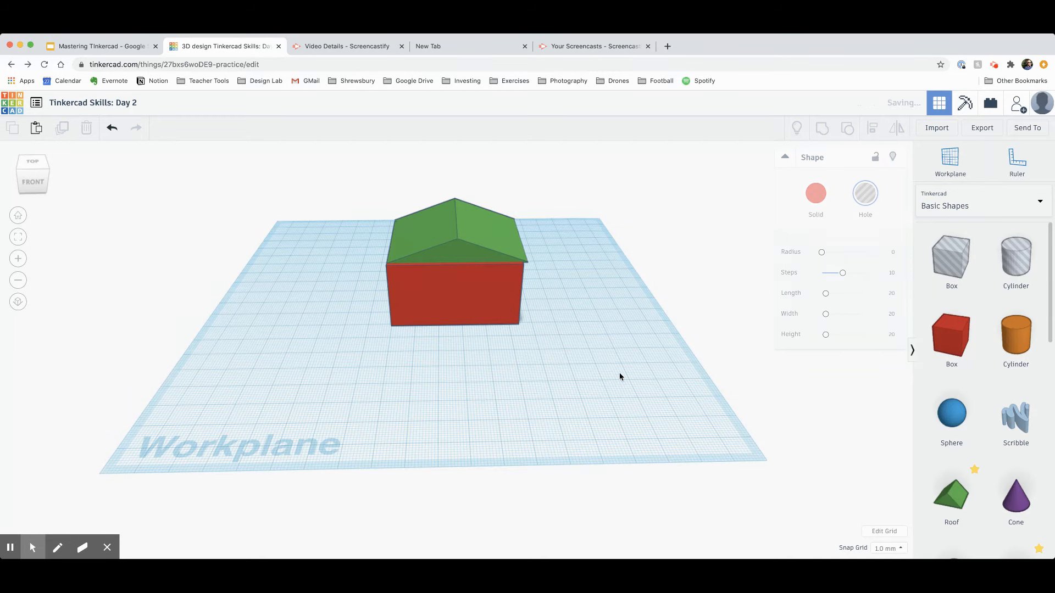
right_drag(543, 421, 618, 434)
click(950, 164)
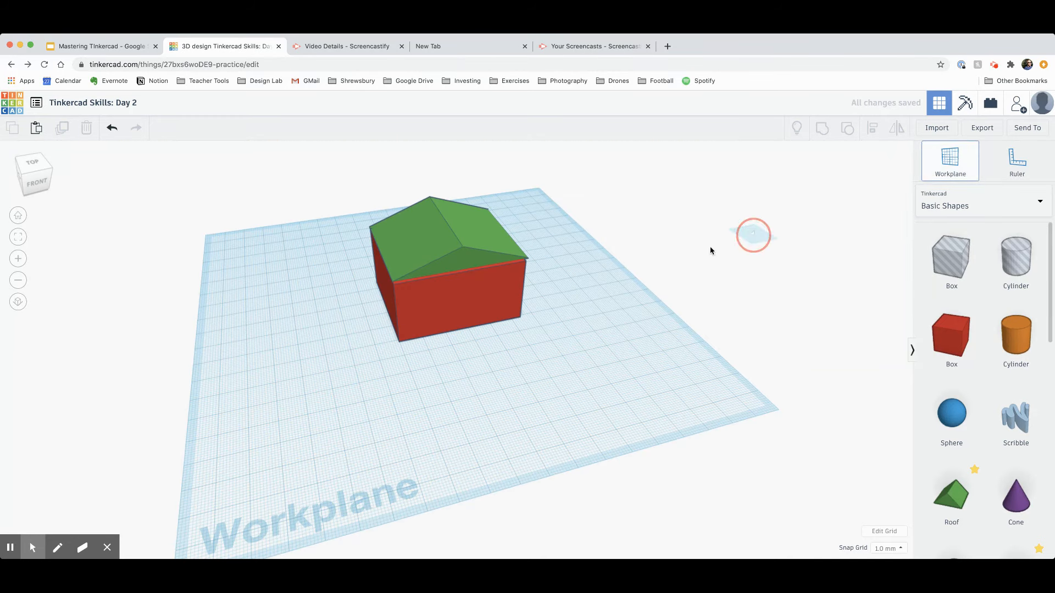
click(471, 310)
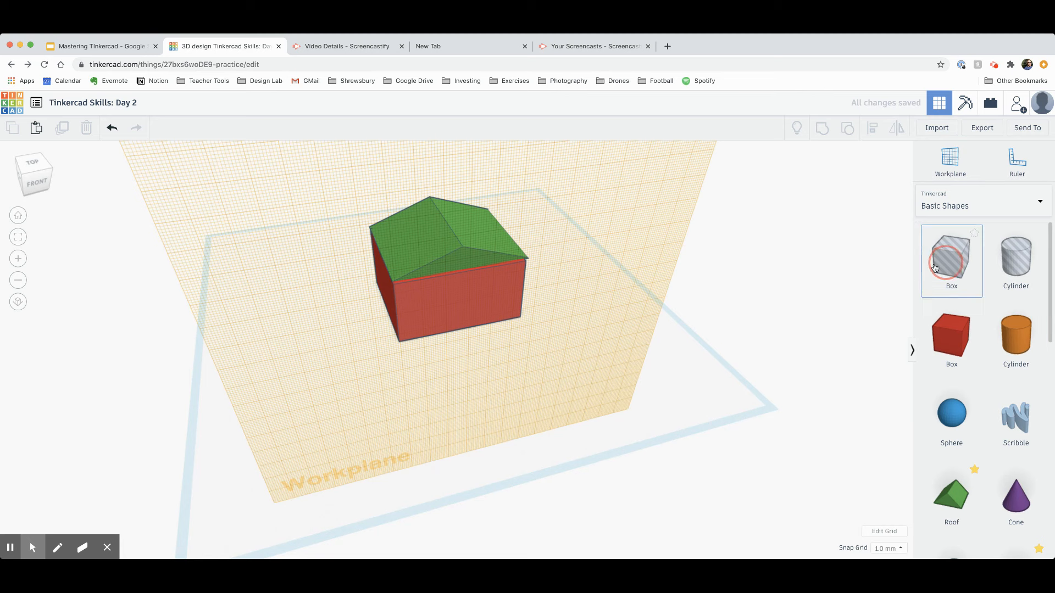
Step: Drop a box hole onto the house wall and push it into the wall
drag(934, 268, 489, 307)
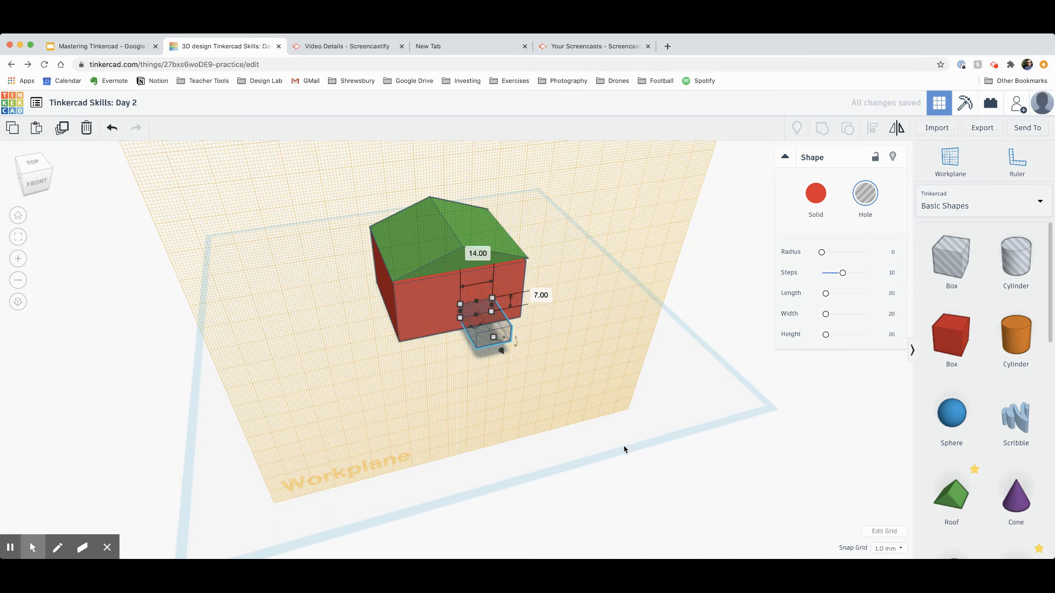
right_drag(626, 448, 770, 418)
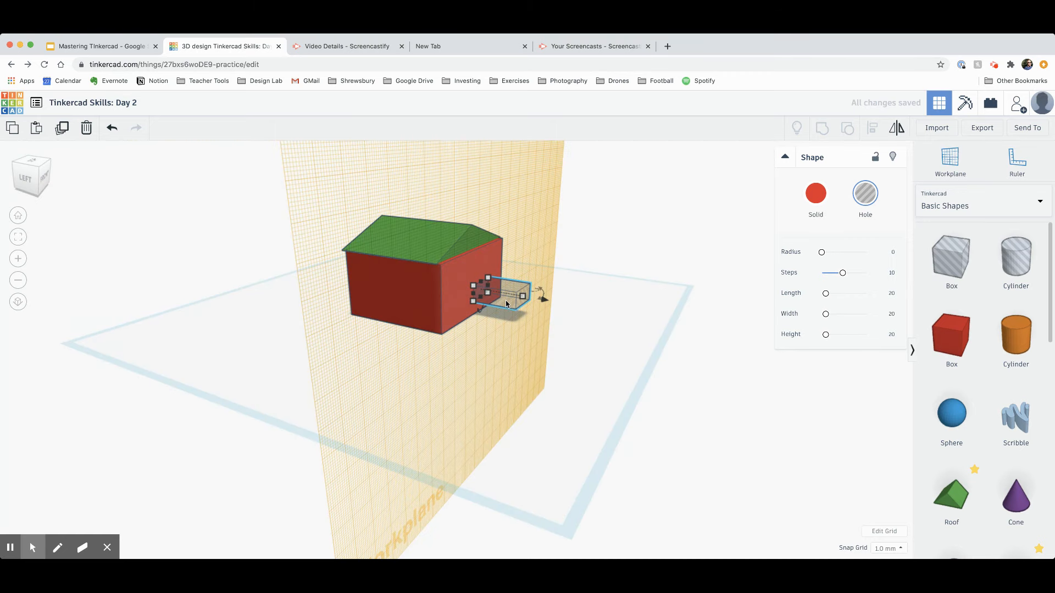
drag(487, 301, 477, 294)
click(620, 344)
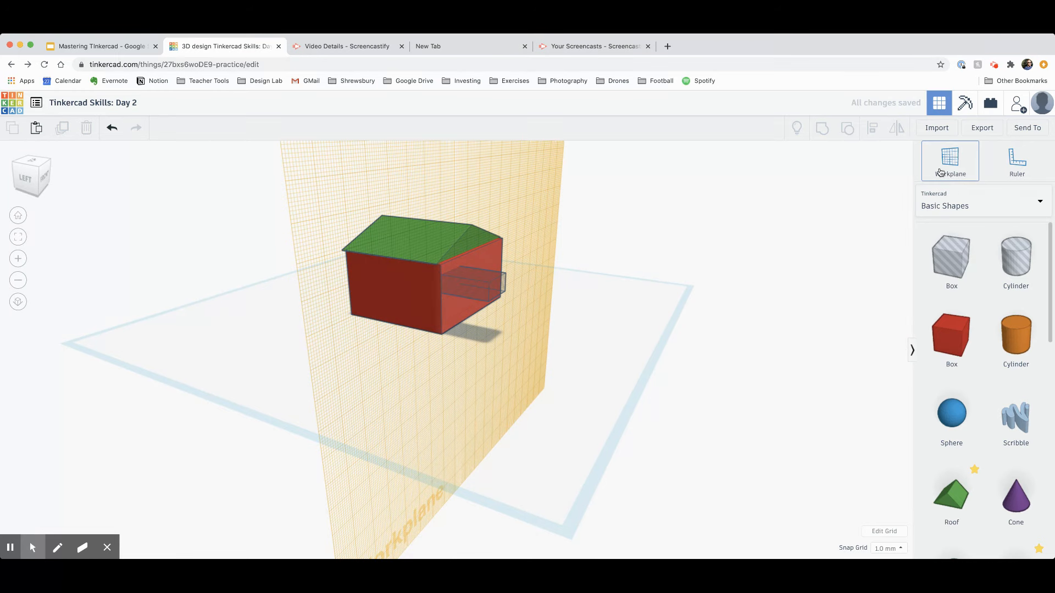
Step: Reset the workplane to the ground and adjust how deep the hole sits in the wall
click(734, 216)
right_drag(695, 338, 427, 376)
drag(423, 369, 428, 334)
right_drag(532, 369, 508, 294)
drag(492, 270, 496, 270)
click(610, 332)
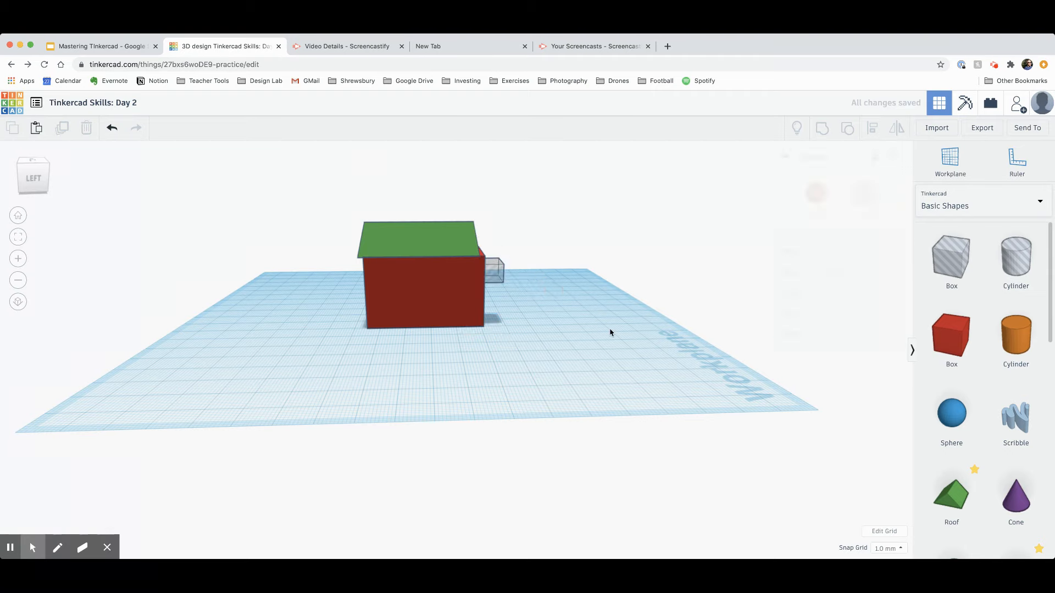
right_drag(610, 331, 553, 421)
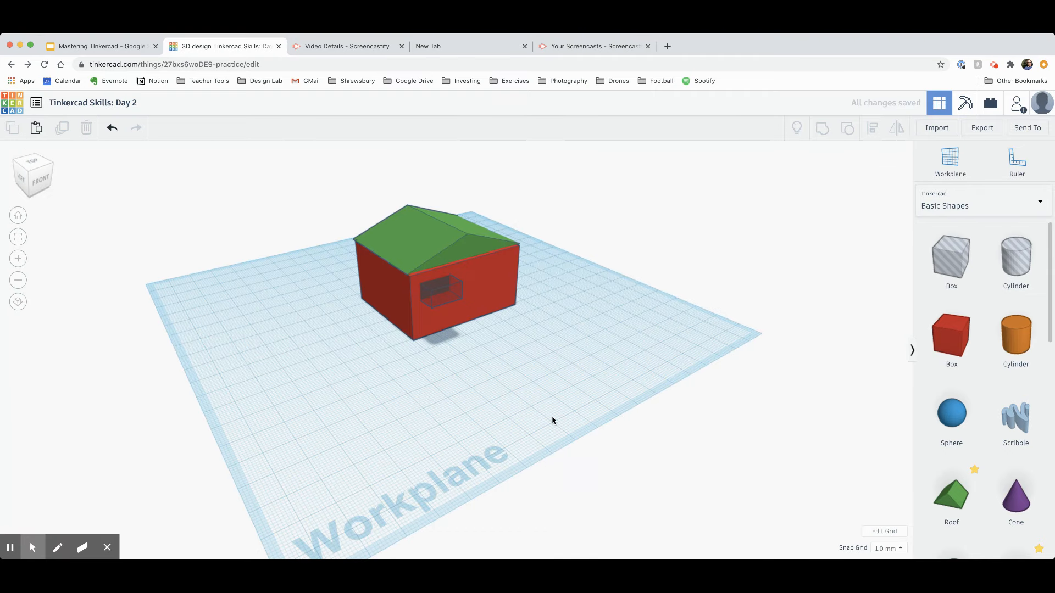
Step: Group the box hole with the house to cut the window, then add a cylinder hole beside it
click(440, 297)
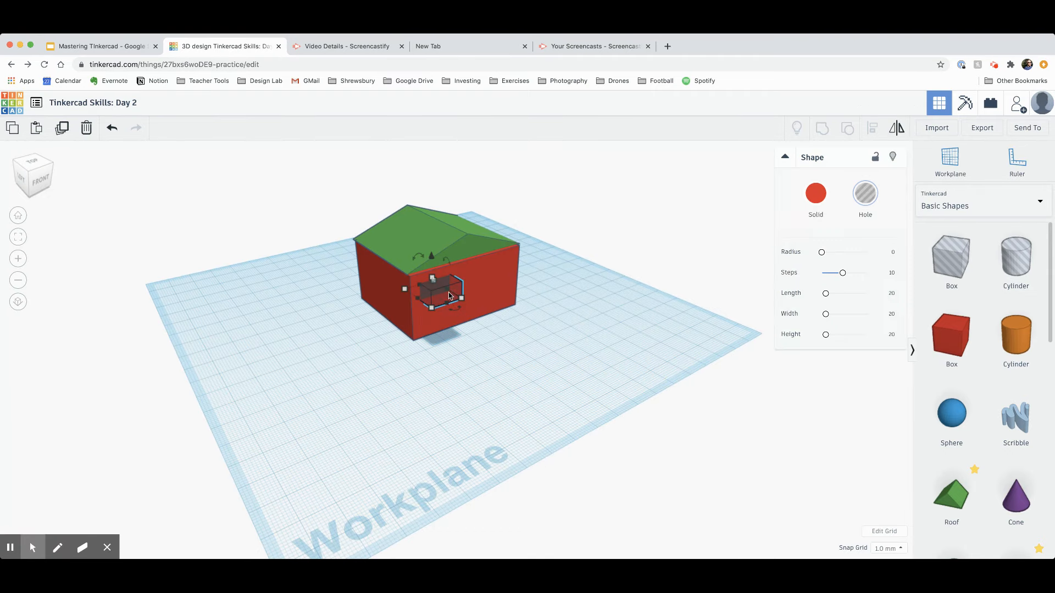
shift+click(489, 287)
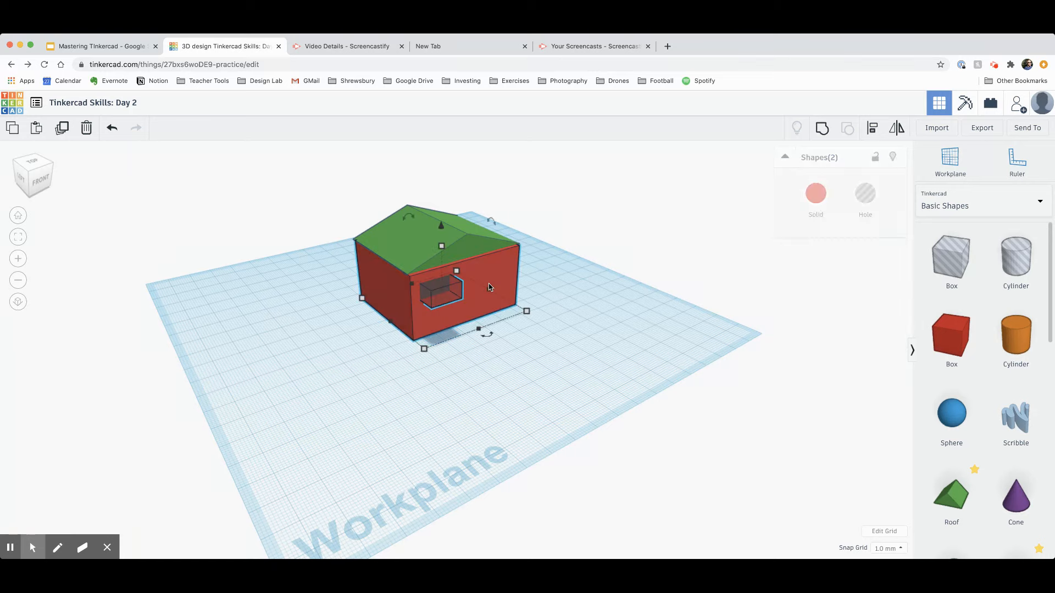
click(822, 127)
click(553, 346)
right_drag(554, 347, 508, 352)
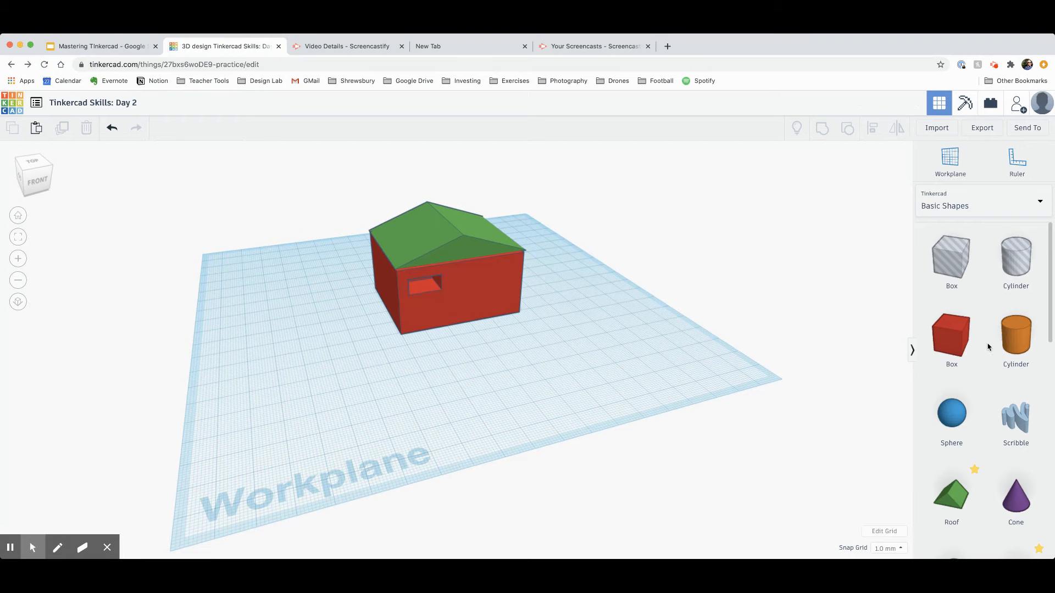
drag(1016, 336, 476, 324)
click(867, 210)
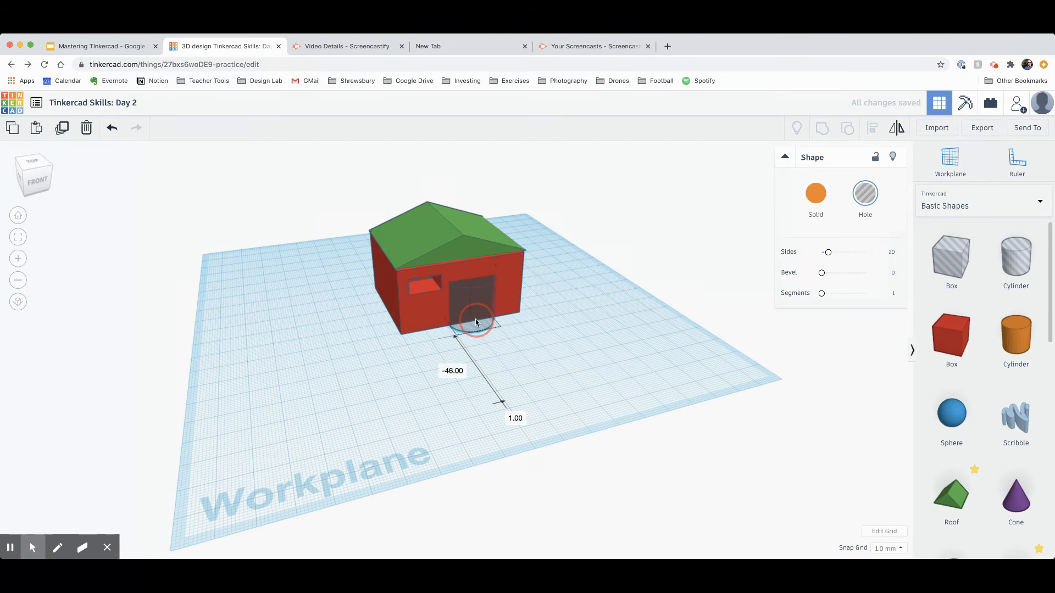
Step: Group the cylinder hole with the house to cut an arched doorway in the front wall
shift+click(510, 283)
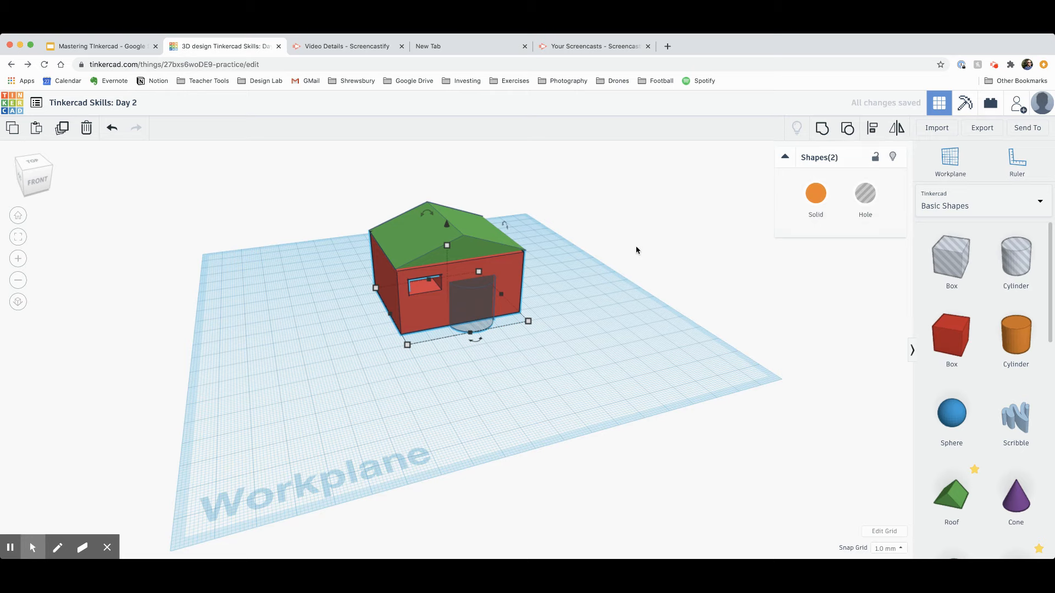
click(819, 129)
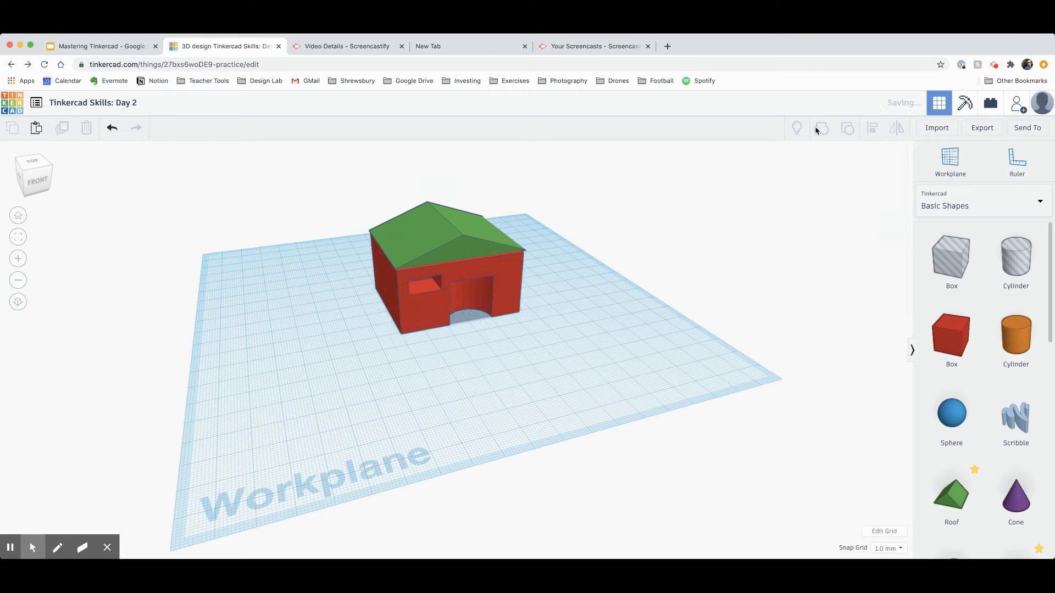
click(618, 343)
right_drag(617, 343, 616, 317)
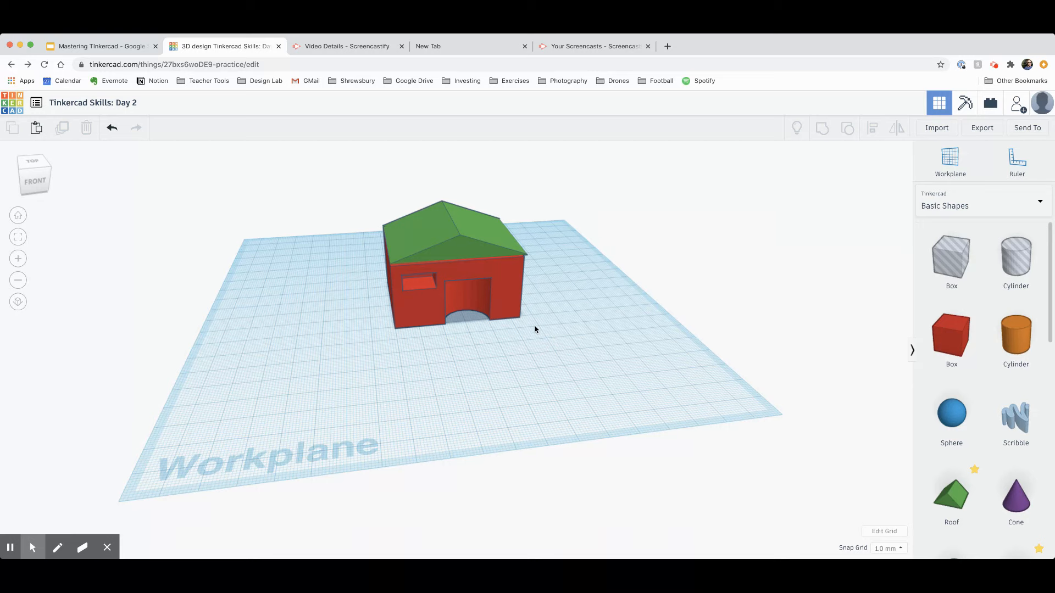
Step: Ungroup the house and delete the door cylinder hole
click(500, 291)
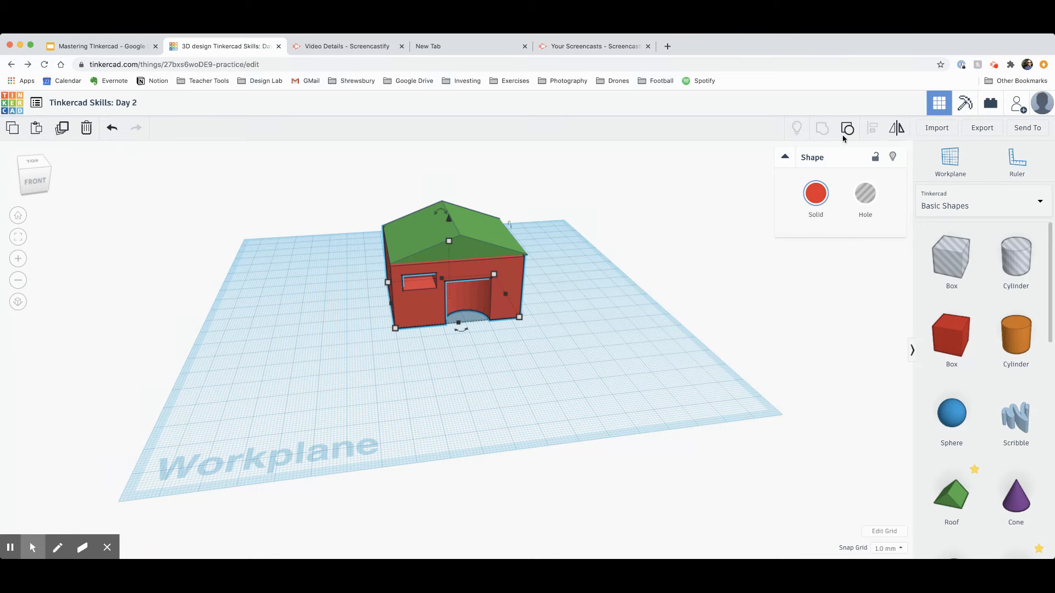
click(847, 130)
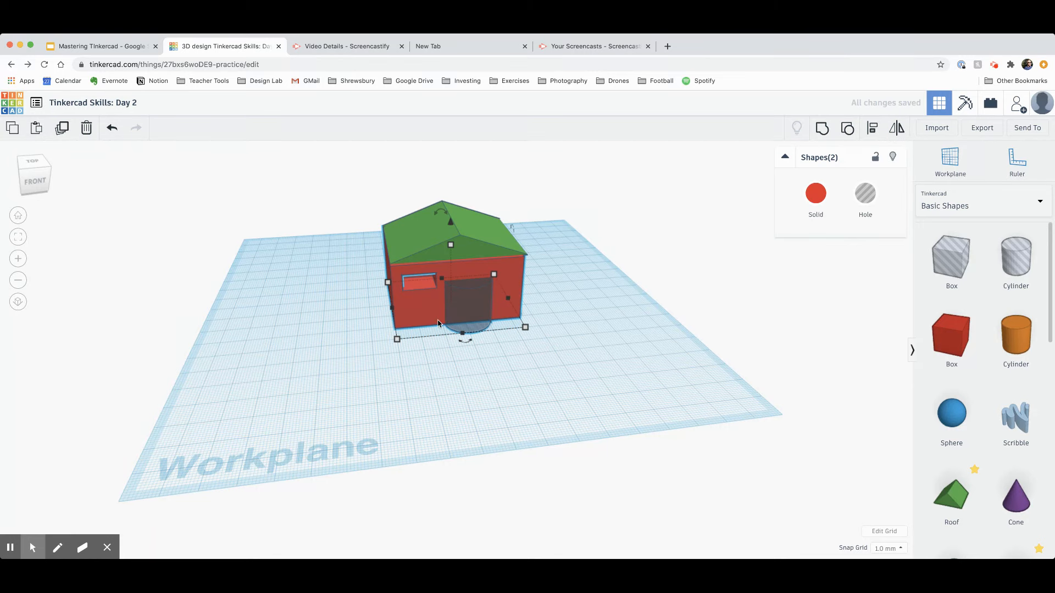
click(591, 358)
click(472, 304)
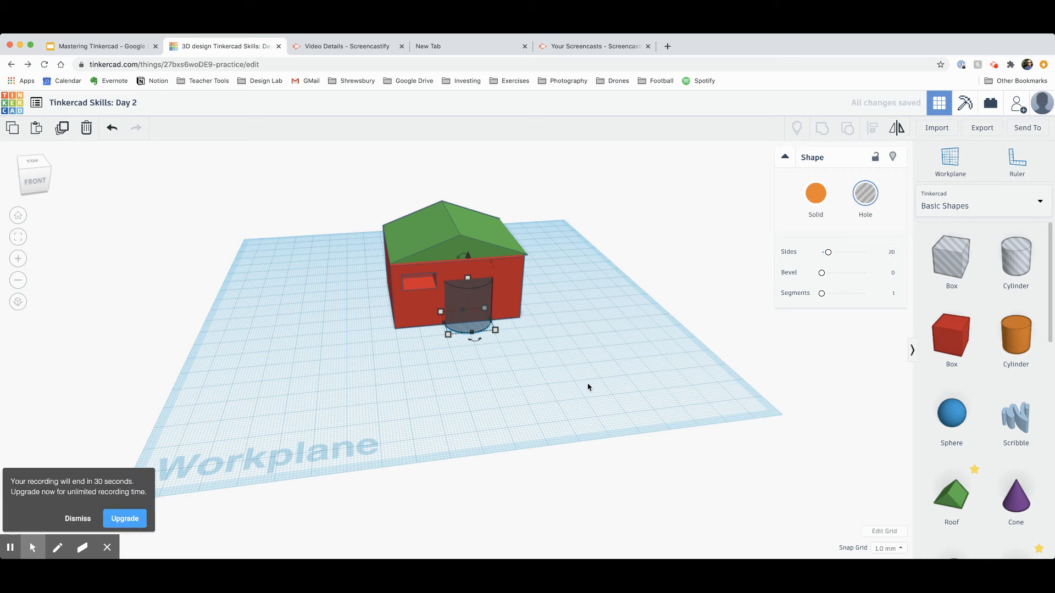
key(Delete)
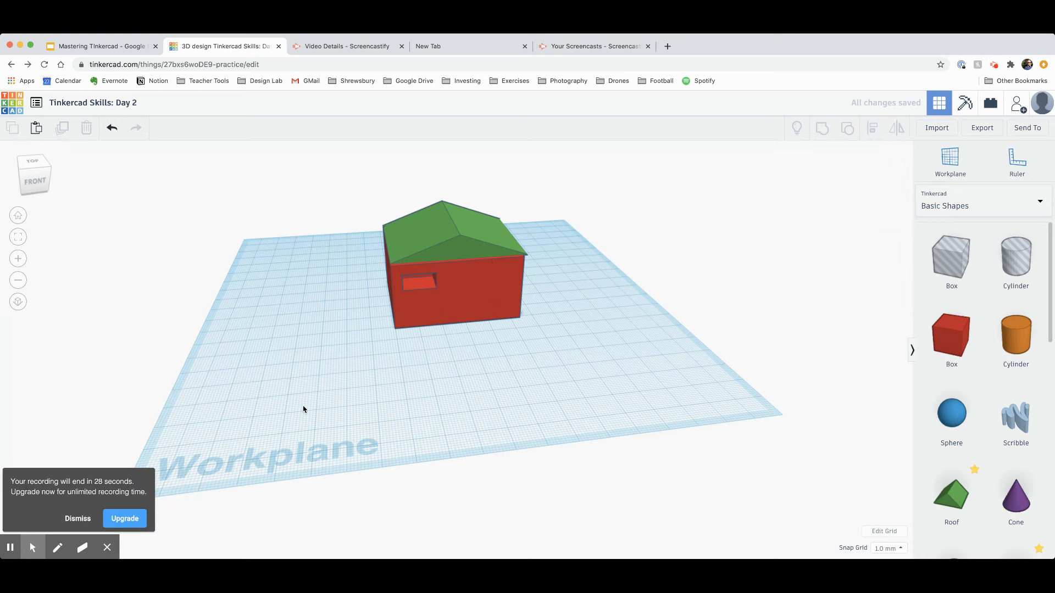